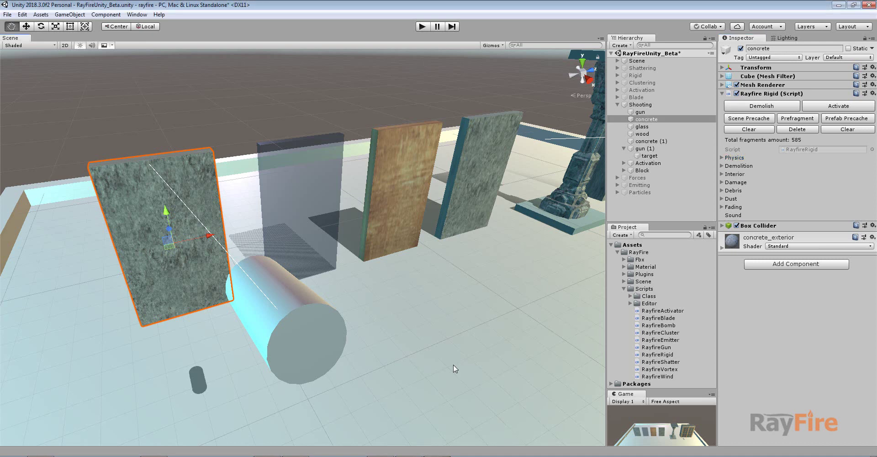
Select gun (1), keep Show Ray on, and set its Max Distance to 26.3.
{"action": "mouse_move", "coordinate": [453, 364]}
{"action": "left_mouse_down", "text": "alt"}
{"action": "mouse_move", "coordinate": [453, 351]}
{"action": "mouse_move", "coordinate": [465, 369]}
{"action": "mouse_move", "coordinate": [468, 360]}
{"action": "left_mouse_up", "text": "alt"}
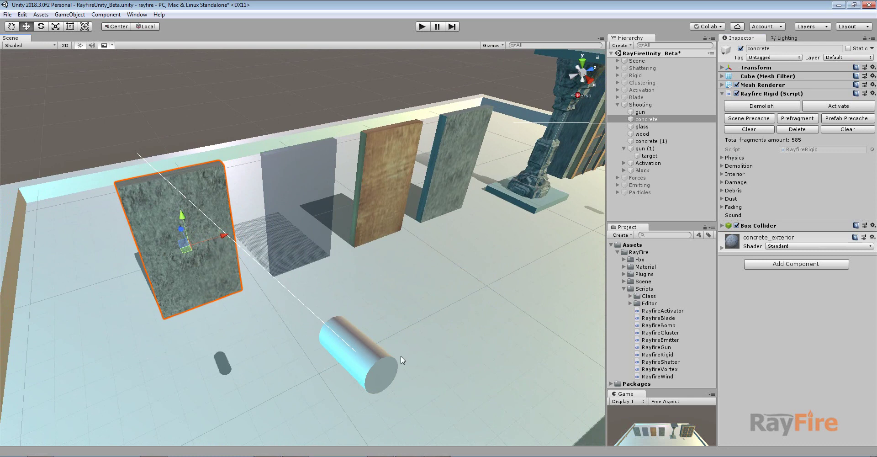
{"action": "left_click", "coordinate": [380, 362]}
{"action": "left_click_drag", "start_coordinate": [380, 363], "coordinate": [425, 327], "text": "alt"}
{"action": "left_click_drag", "start_coordinate": [509, 217], "coordinate": [489, 195], "text": "alt"}
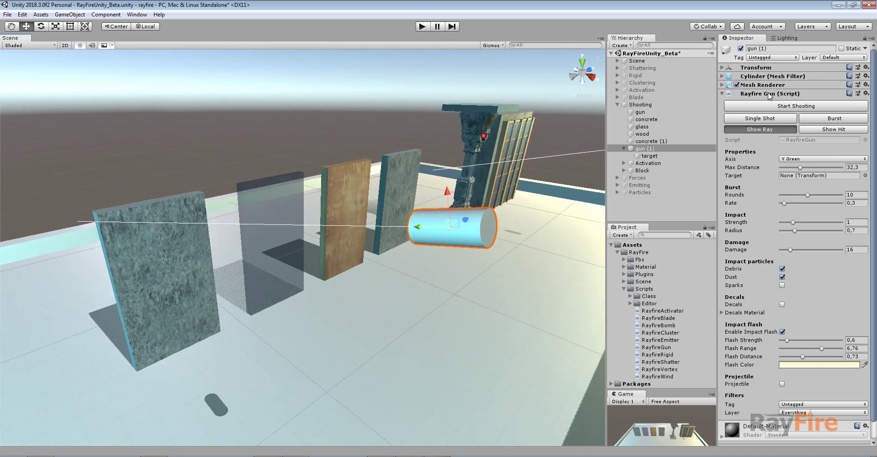
{"action": "scroll", "coordinate": [776, 176], "scroll_direction": "down", "scroll_amount": 1}
{"action": "scroll", "coordinate": [779, 176], "scroll_direction": "up", "scroll_amount": 1}
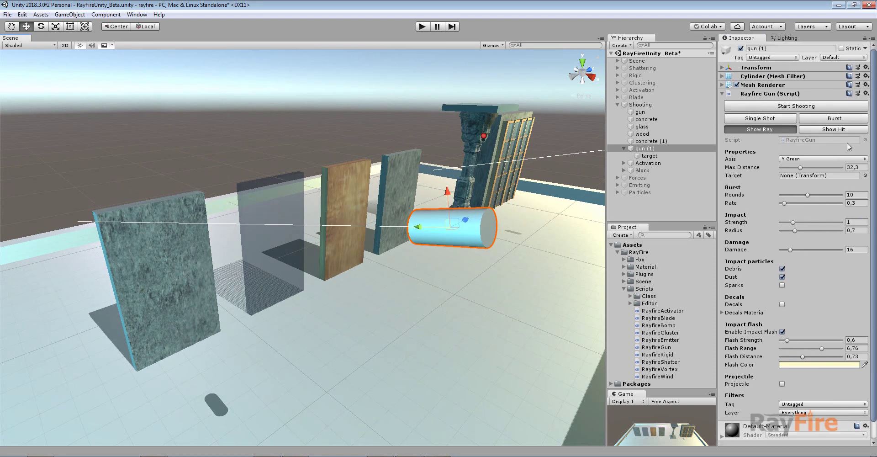
{"action": "left_click", "coordinate": [766, 129]}
{"action": "left_click", "coordinate": [766, 128]}
{"action": "left_click_drag", "start_coordinate": [356, 184], "coordinate": [485, 259], "text": "alt"}
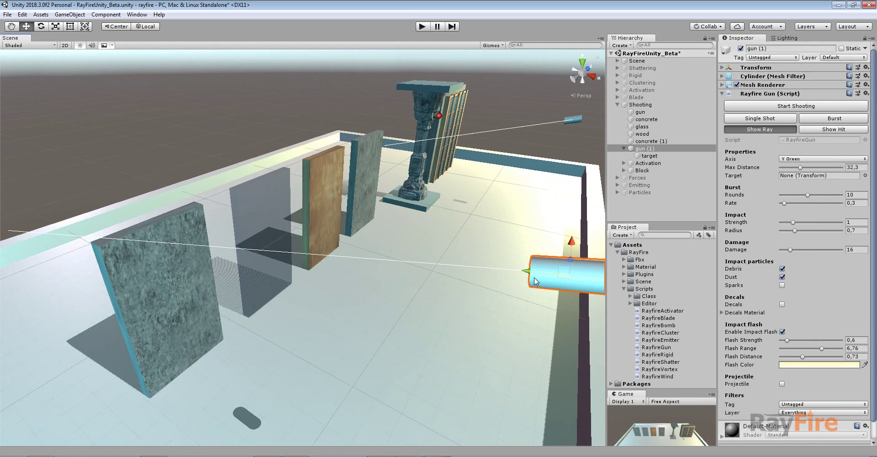
{"action": "key", "text": "f"}
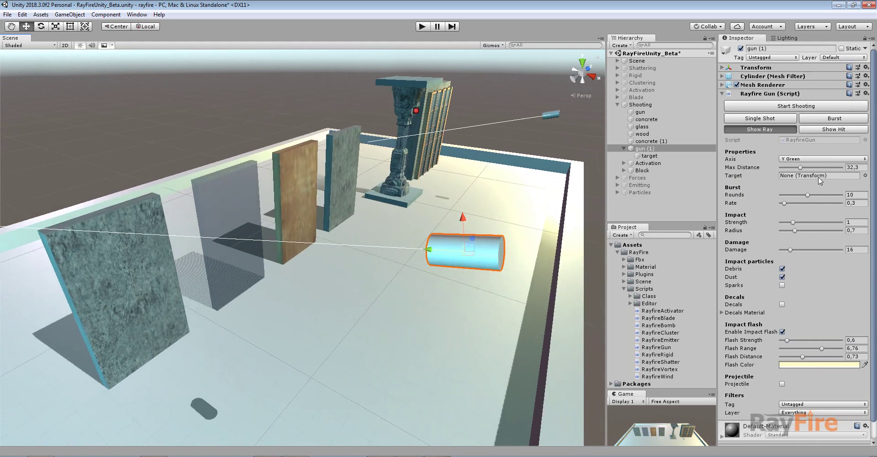
{"action": "mouse_move", "coordinate": [800, 168]}
{"action": "left_mouse_down"}
{"action": "mouse_move", "coordinate": [782, 170]}
{"action": "mouse_move", "coordinate": [792, 170]}
{"action": "left_mouse_up"}
With Show Hit on, move the gun until its ray strikes the front concrete panel, then turn Show Hit off.
{"action": "middle_click_drag", "start_coordinate": [380, 250], "coordinate": [653, 228]}
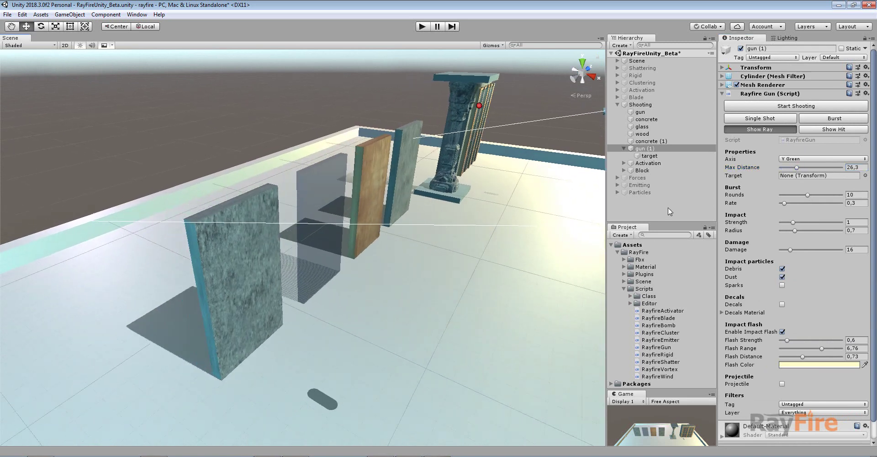
{"action": "left_click", "coordinate": [827, 130]}
{"action": "left_click_drag", "start_coordinate": [390, 200], "coordinate": [314, 198], "text": "alt"}
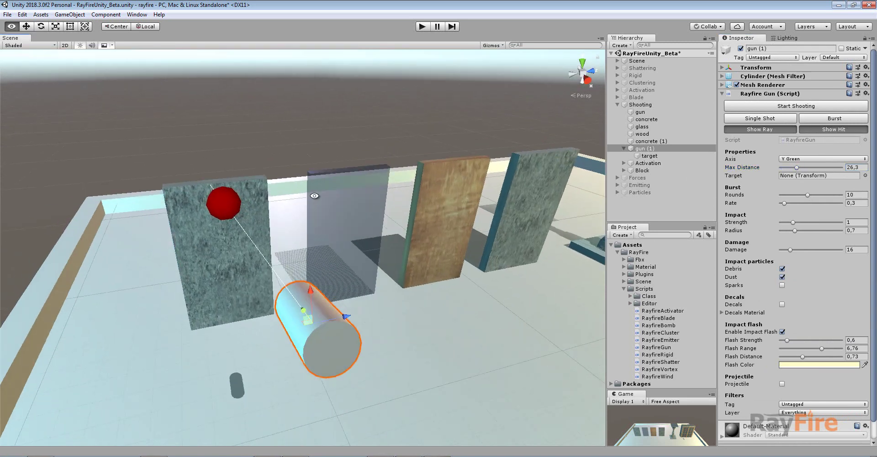
{"action": "left_click_drag", "start_coordinate": [295, 318], "coordinate": [312, 95]}
{"action": "scroll", "coordinate": [238, 275], "scroll_direction": "down", "scroll_amount": 3}
{"action": "left_click_drag", "start_coordinate": [320, 311], "coordinate": [403, 195], "text": "alt"}
{"action": "left_click", "coordinate": [819, 126]}
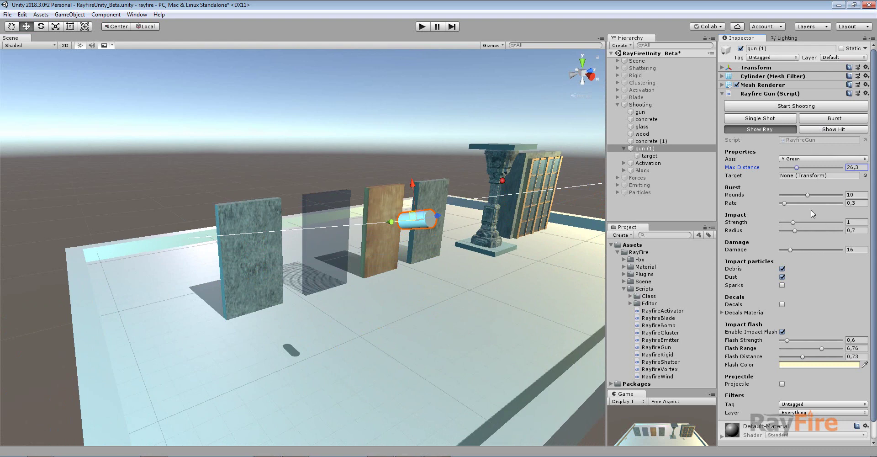
{"action": "left_click", "coordinate": [251, 216]}
{"action": "scroll", "coordinate": [256, 226], "scroll_direction": "up", "scroll_amount": 3}
{"action": "left_click_drag", "start_coordinate": [257, 204], "coordinate": [499, 234], "text": "alt"}
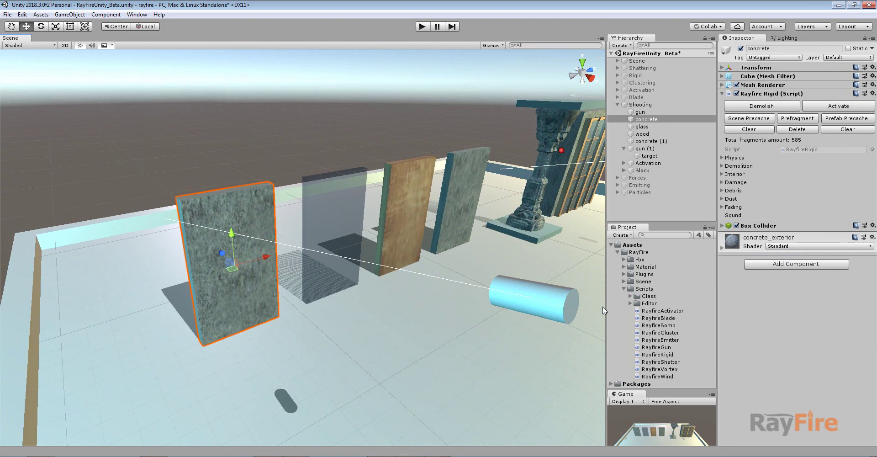
{"action": "left_click", "coordinate": [736, 157]}
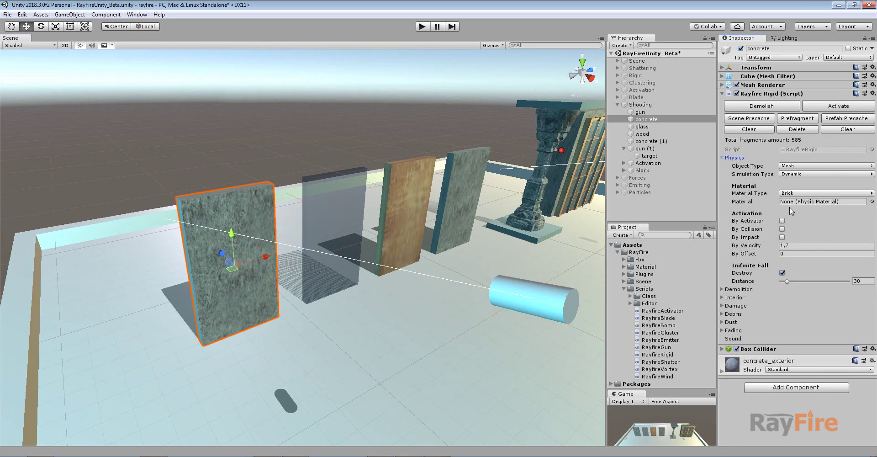
{"action": "left_click", "coordinate": [737, 289]}
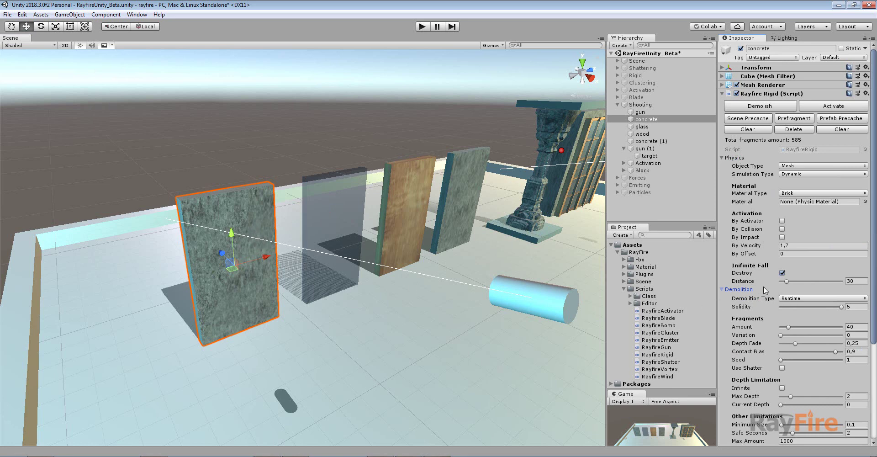
{"action": "scroll", "coordinate": [793, 315], "scroll_direction": "down", "scroll_amount": 1}
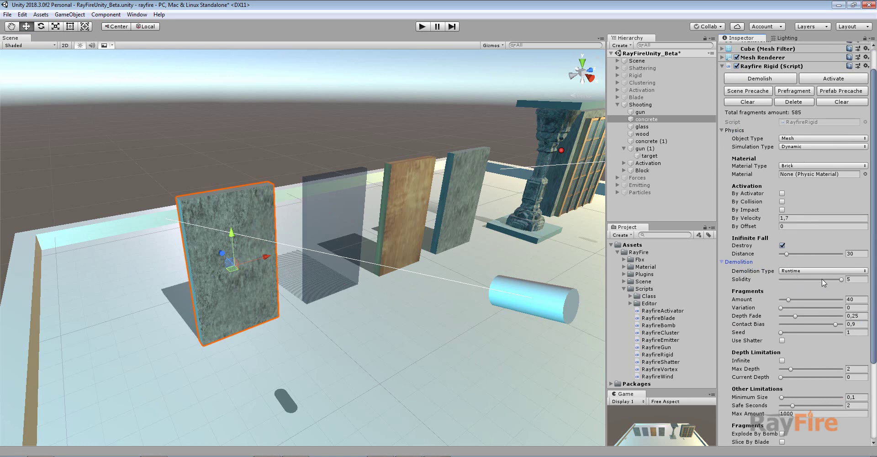
{"action": "left_click", "coordinate": [854, 300]}
{"action": "scroll", "coordinate": [782, 369], "scroll_direction": "down", "scroll_amount": 2}
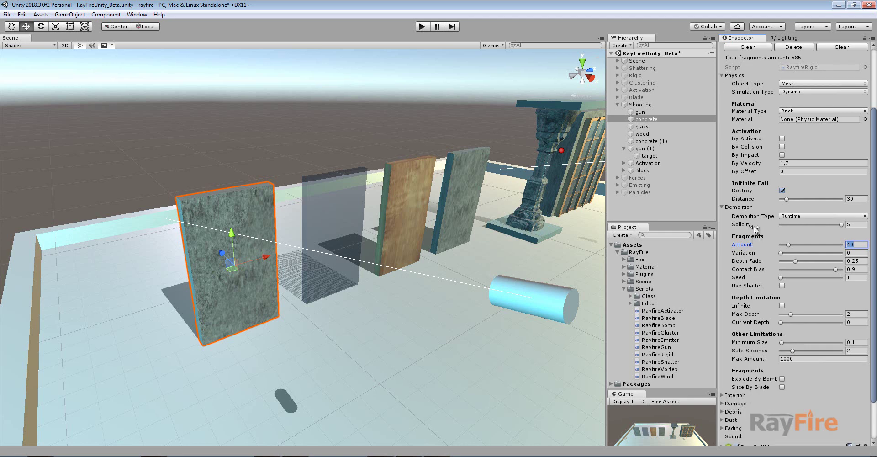
{"action": "left_click", "coordinate": [743, 208]}
Fire one Single Shot from gun (1) in Play mode to shatter the concrete panel, then stop.
{"action": "left_click", "coordinate": [741, 157]}
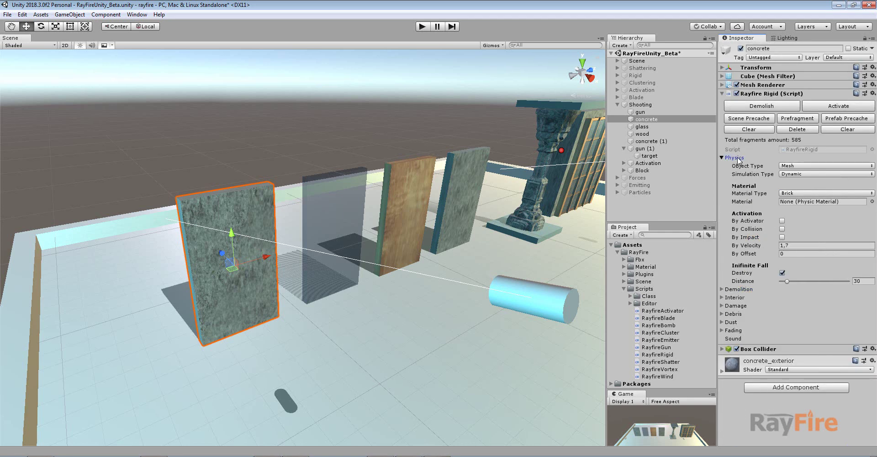
{"action": "left_click", "coordinate": [427, 28]}
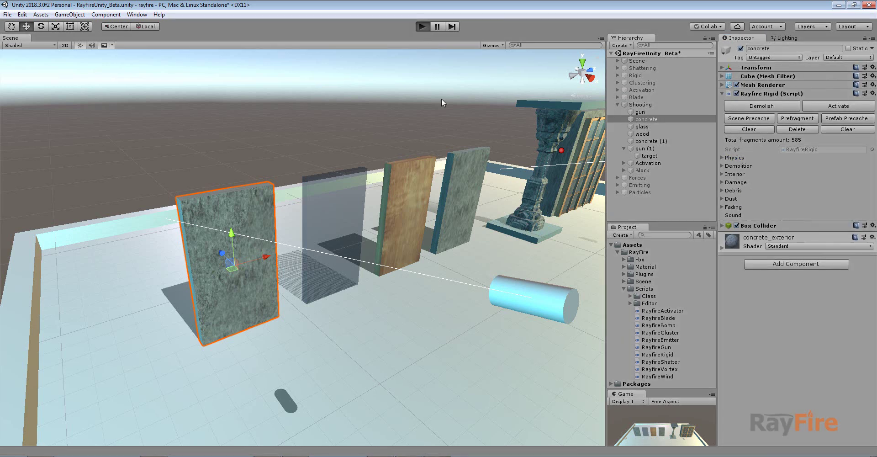
{"action": "left_click", "coordinate": [535, 309]}
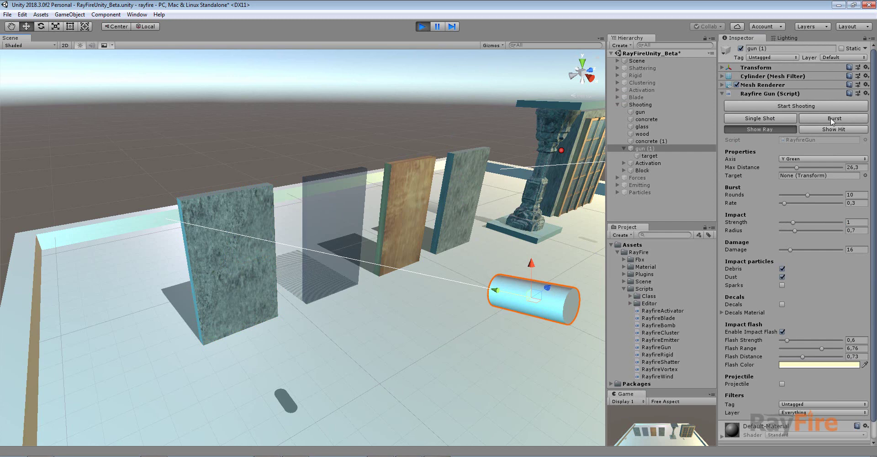
{"action": "left_click", "coordinate": [849, 195]}
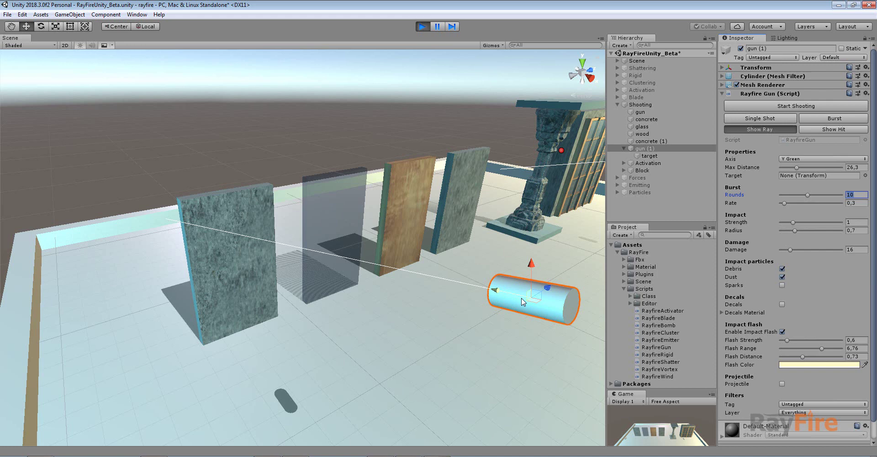
{"action": "scroll", "coordinate": [513, 297], "scroll_direction": "down", "scroll_amount": 3}
{"action": "left_click_drag", "start_coordinate": [436, 248], "coordinate": [408, 259], "text": "alt"}
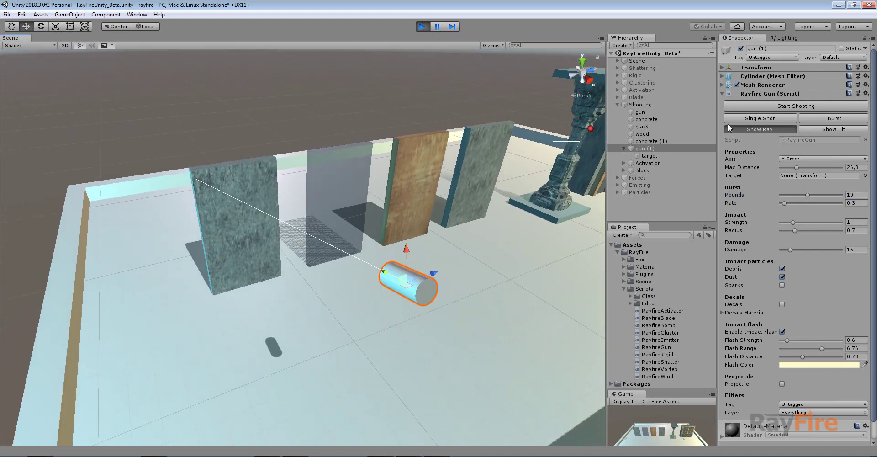
{"action": "left_click", "coordinate": [740, 118]}
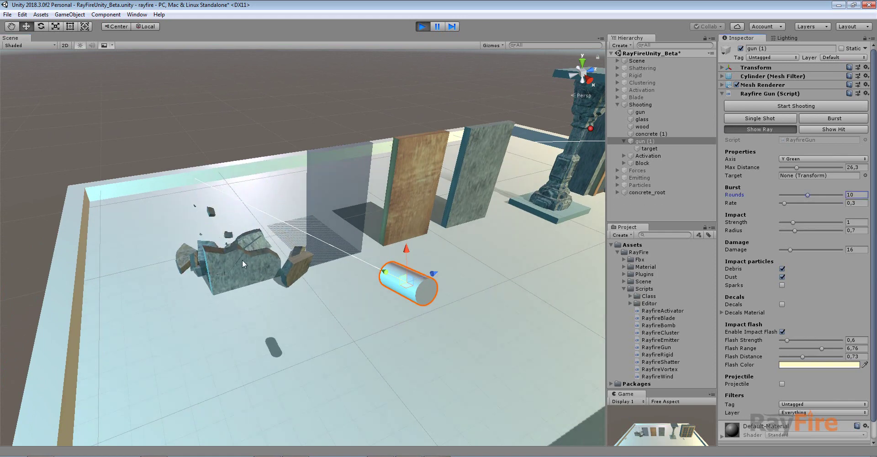
{"action": "left_click", "coordinate": [420, 27]}
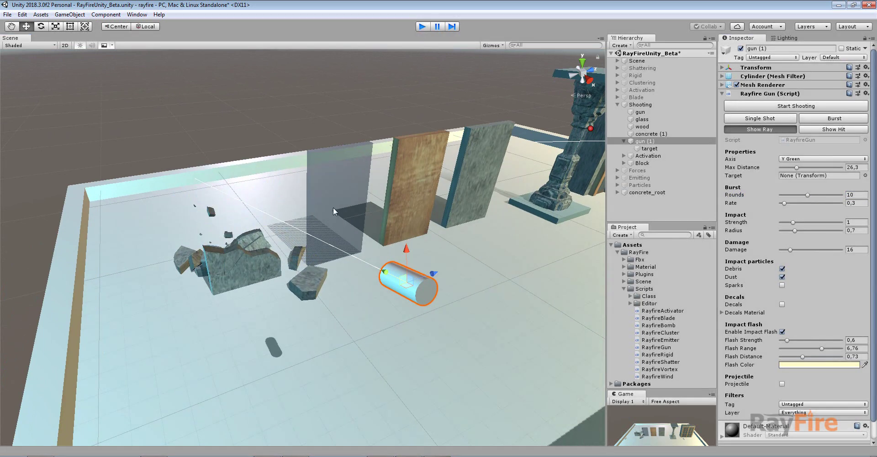
Set the concrete panel's Contact Bias to 1 and move gun (1) flush against the panel.
{"action": "left_click", "coordinate": [236, 240]}
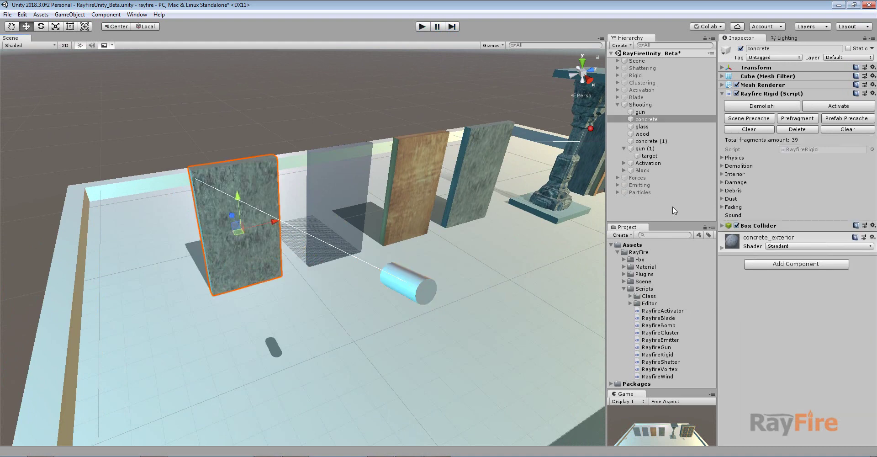
{"action": "left_click", "coordinate": [737, 166]}
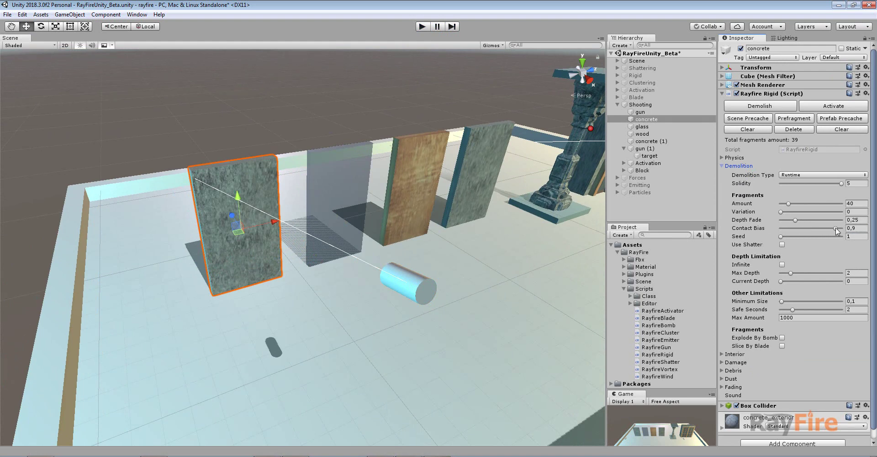
{"action": "left_click_drag", "start_coordinate": [835, 228], "coordinate": [857, 228]}
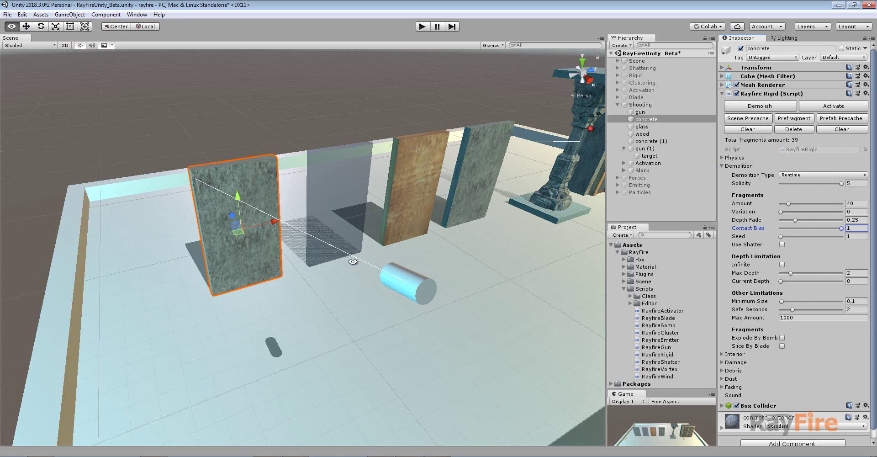
{"action": "left_click", "coordinate": [385, 271]}
{"action": "left_click_drag", "start_coordinate": [385, 270], "coordinate": [253, 221]}
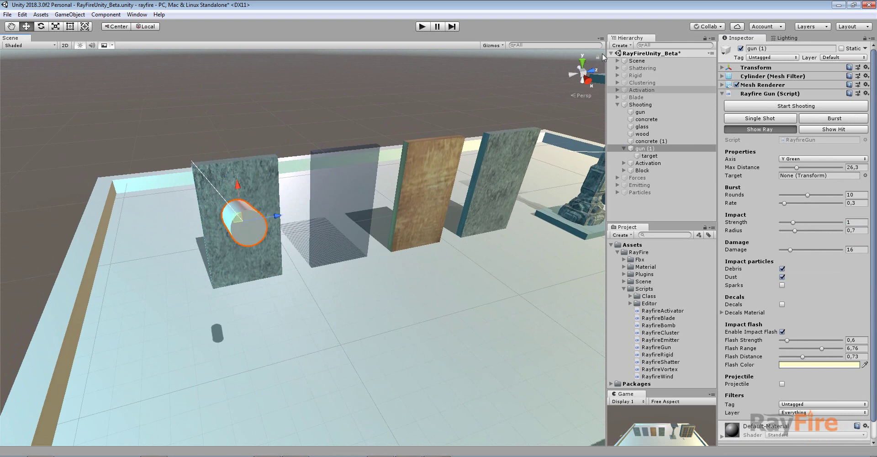
Start continuous shooting in Play mode, pause, and box-select the flying concrete fragments.
{"action": "left_click", "coordinate": [419, 29]}
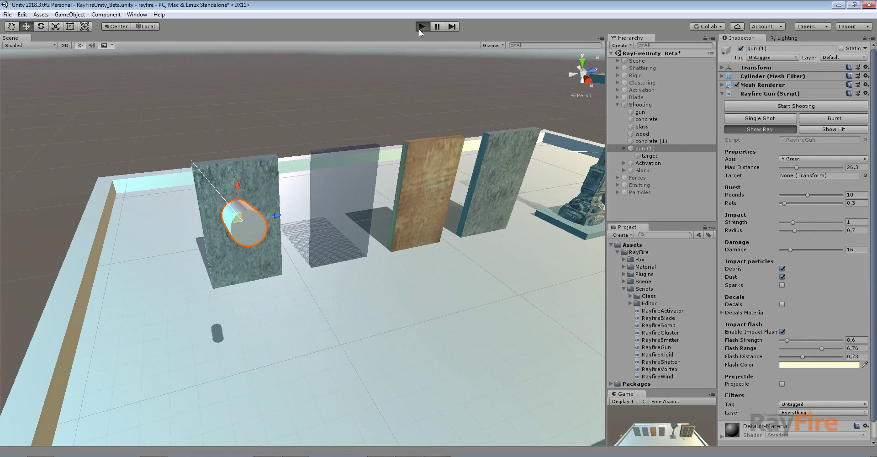
{"action": "left_click", "coordinate": [765, 110]}
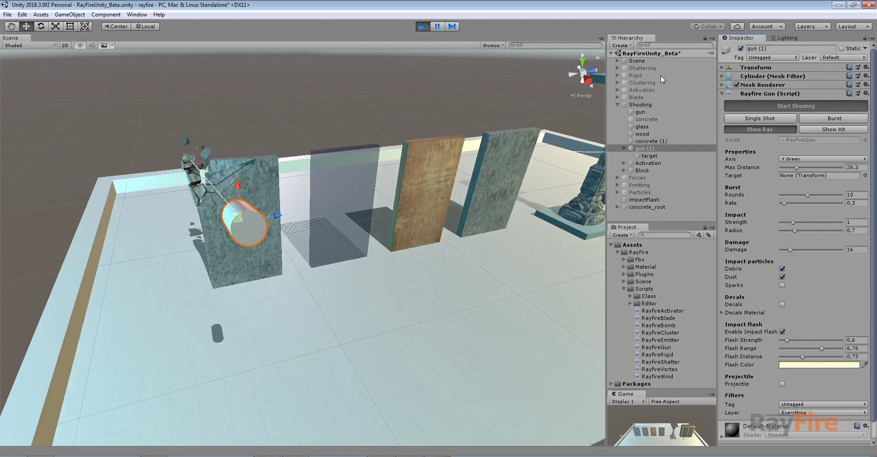
{"action": "left_click", "coordinate": [436, 27]}
{"action": "left_click_drag", "start_coordinate": [279, 115], "coordinate": [383, 108], "text": "alt"}
{"action": "left_click_drag", "start_coordinate": [180, 133], "coordinate": [291, 288]}
{"action": "left_click_drag", "start_coordinate": [197, 183], "coordinate": [78, 103], "text": "alt"}
{"action": "left_click_drag", "start_coordinate": [56, 74], "coordinate": [275, 326]}
Stop playback and select gun (1) again.
{"action": "left_click", "coordinate": [422, 29]}
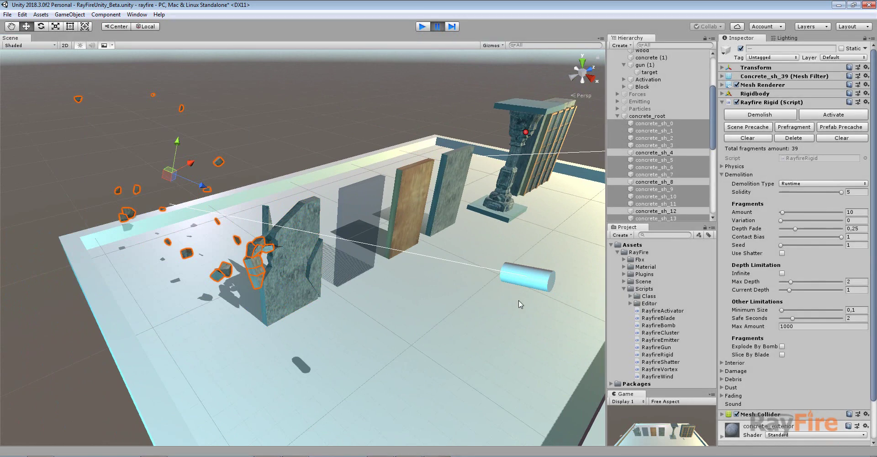
{"action": "left_click", "coordinate": [519, 282]}
{"action": "key", "text": "ctrl+p"}
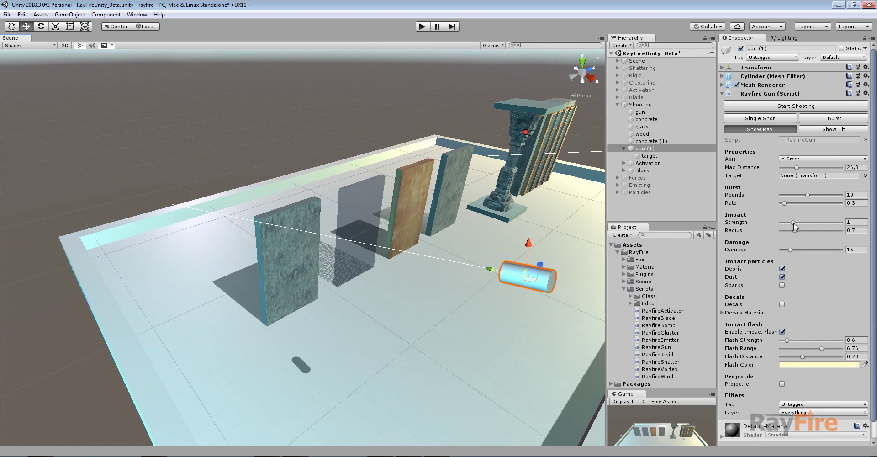
Set the gun's Impact Strength to 0 and fire a Single Shot in Play mode.
{"action": "left_click_drag", "start_coordinate": [793, 223], "coordinate": [781, 222]}
{"action": "left_click", "coordinate": [422, 27]}
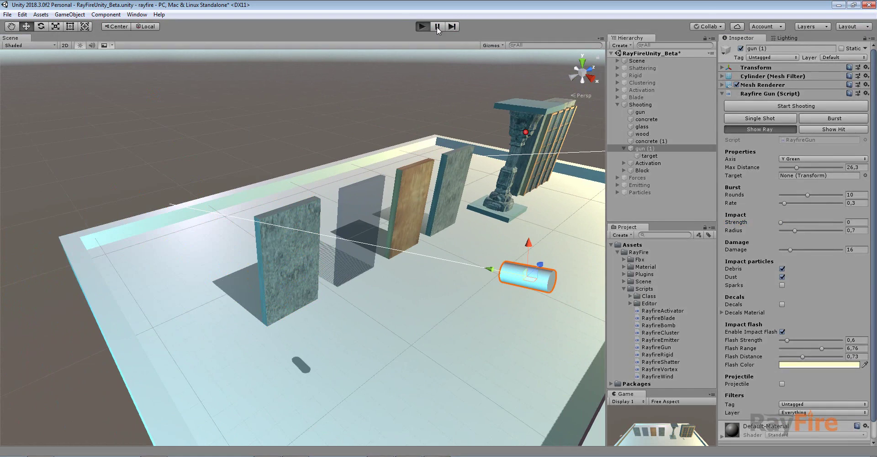
{"action": "left_click", "coordinate": [755, 118]}
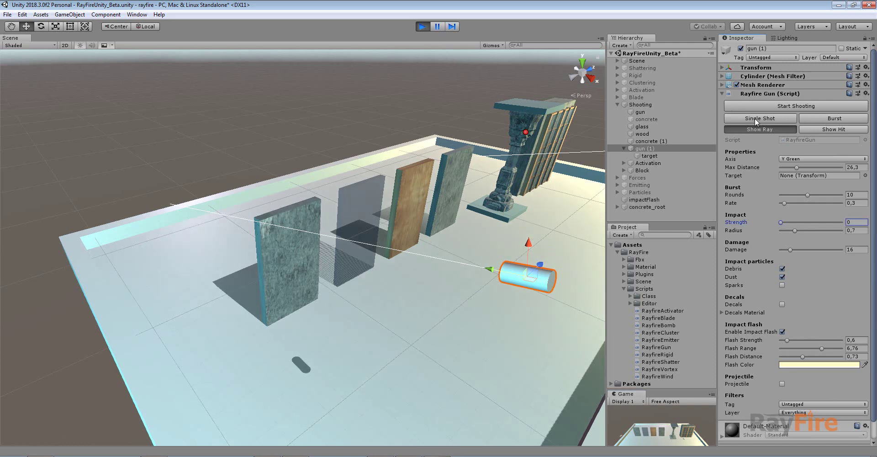
Box-select the 39 cracked fragments and zoom in to see them still standing.
{"action": "left_click_drag", "start_coordinate": [158, 134], "coordinate": [336, 359]}
{"action": "left_click_drag", "start_coordinate": [326, 221], "coordinate": [203, 173], "text": "alt"}
{"action": "scroll", "coordinate": [199, 185], "scroll_direction": "up", "scroll_amount": 5}
{"action": "scroll", "coordinate": [165, 151], "scroll_direction": "up", "scroll_amount": 8}
{"action": "left_click_drag", "start_coordinate": [283, 158], "coordinate": [193, 113], "text": "alt"}
{"action": "scroll", "coordinate": [221, 157], "scroll_direction": "down", "scroll_amount": 10}
{"action": "left_click_drag", "start_coordinate": [222, 157], "coordinate": [292, 210], "text": "alt"}
Stop play mode and check the concrete wall's Max Damage of 10 against the gun's Damage of 16.
{"action": "left_click", "coordinate": [422, 27]}
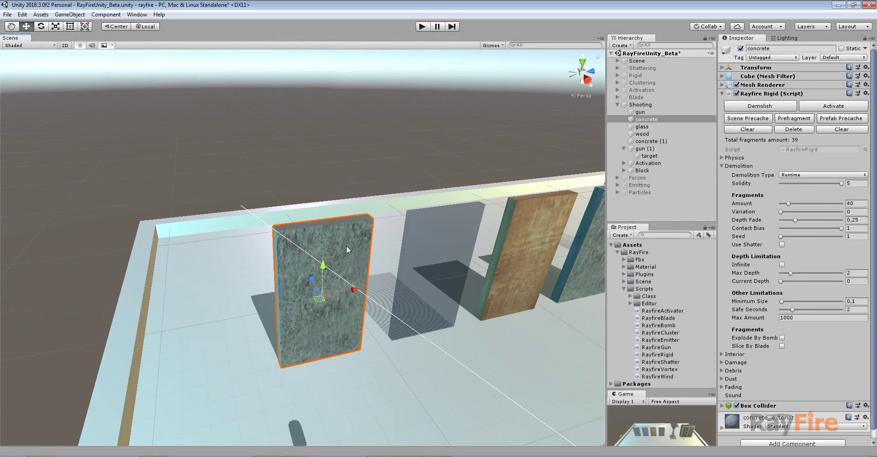
{"action": "scroll", "coordinate": [334, 268], "scroll_direction": "down", "scroll_amount": 7}
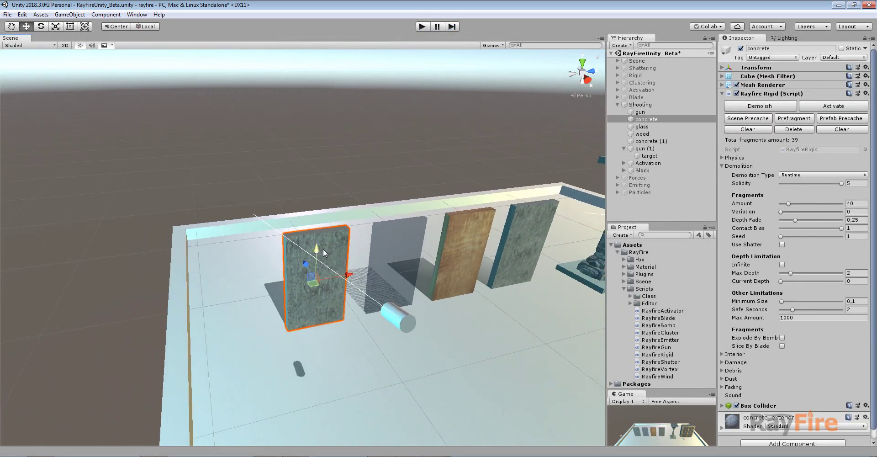
{"action": "scroll", "coordinate": [322, 251], "scroll_direction": "up", "scroll_amount": 7}
{"action": "scroll", "coordinate": [322, 251], "scroll_direction": "up", "scroll_amount": 1}
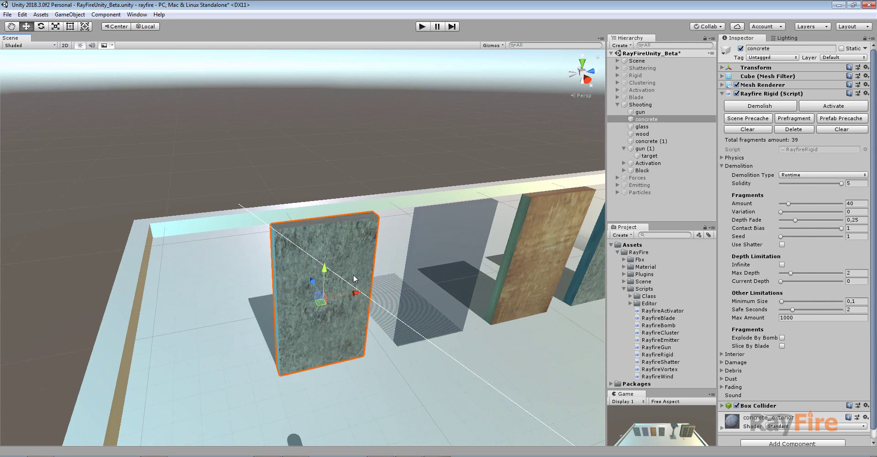
{"action": "scroll", "coordinate": [350, 274], "scroll_direction": "down", "scroll_amount": 2}
{"action": "middle_click_drag", "start_coordinate": [342, 265], "coordinate": [308, 248]}
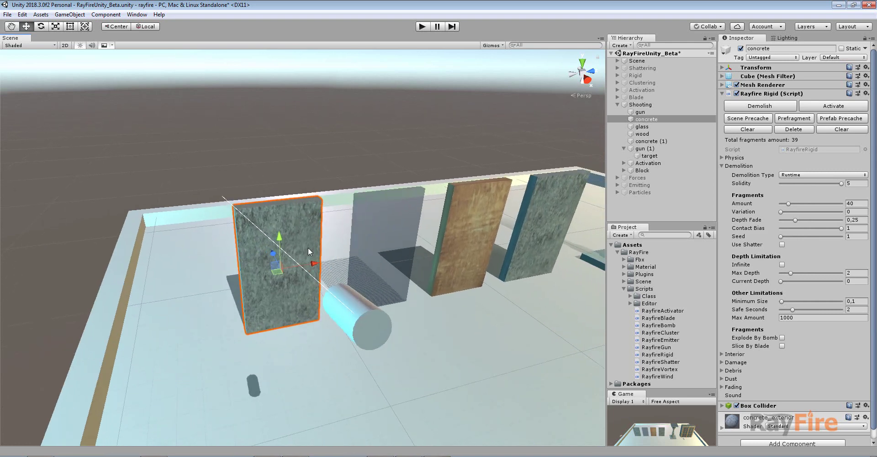
{"action": "left_click", "coordinate": [299, 214]}
{"action": "left_click", "coordinate": [300, 214]}
{"action": "left_click", "coordinate": [736, 362]}
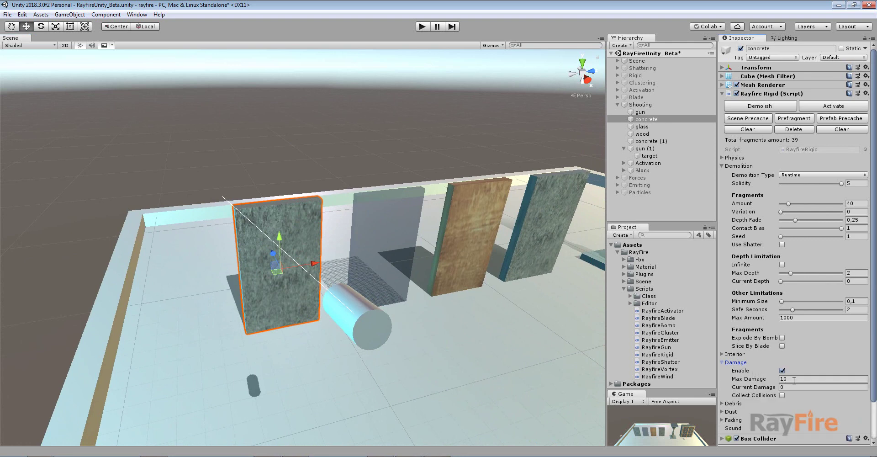
{"action": "left_click", "coordinate": [764, 379]}
{"action": "left_click", "coordinate": [369, 333]}
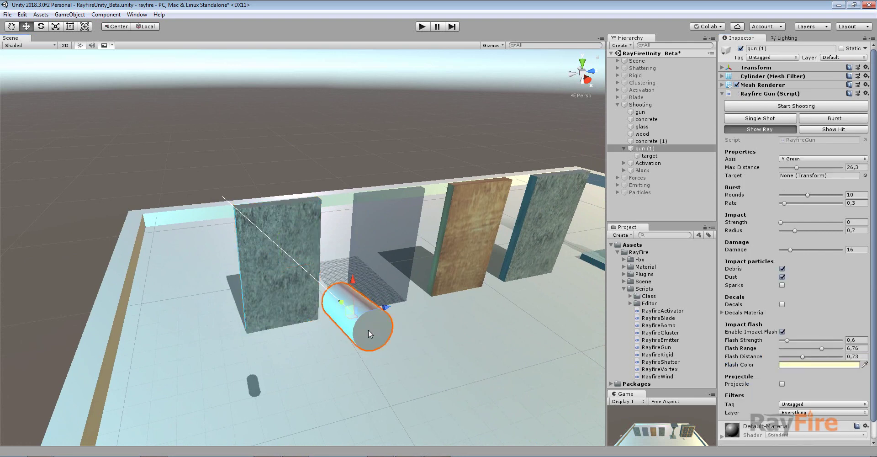
{"action": "left_click", "coordinate": [857, 250]}
Set the concrete wall's Max Damage to 30 and reselect gun (1).
{"action": "left_click", "coordinate": [303, 230]}
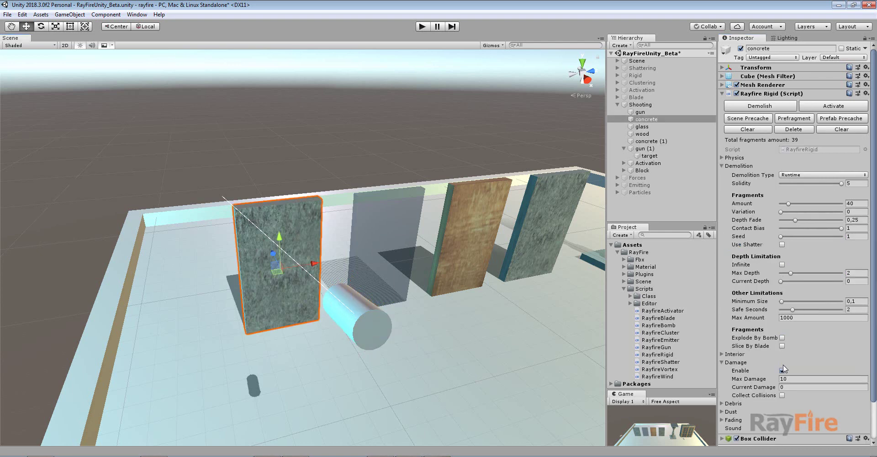
{"action": "left_click", "coordinate": [756, 378]}
{"action": "type", "text": "30"}
{"action": "left_click", "coordinate": [355, 334]}
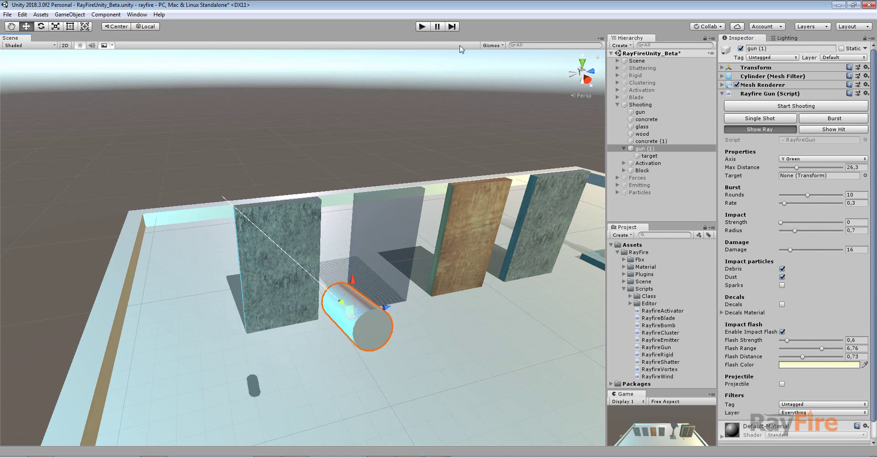
Fire two Single Shots in Play mode to crack the concrete wall, then stop.
{"action": "left_click", "coordinate": [424, 27]}
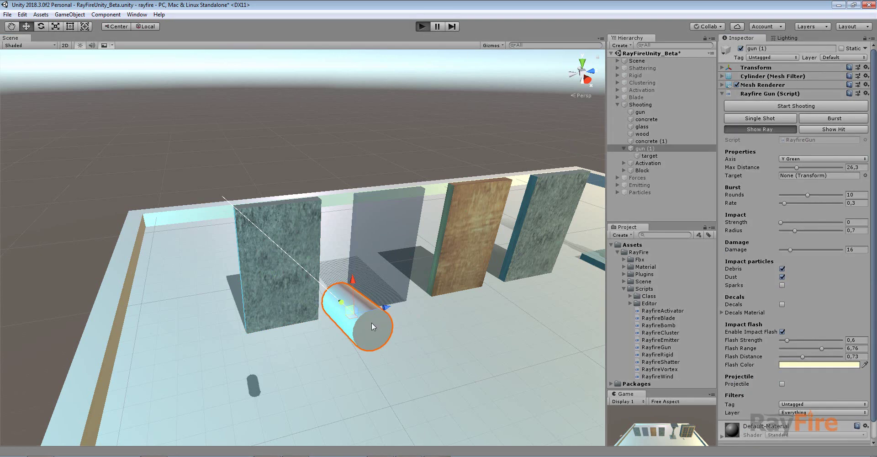
{"action": "left_click", "coordinate": [749, 119]}
{"action": "left_click", "coordinate": [749, 120]}
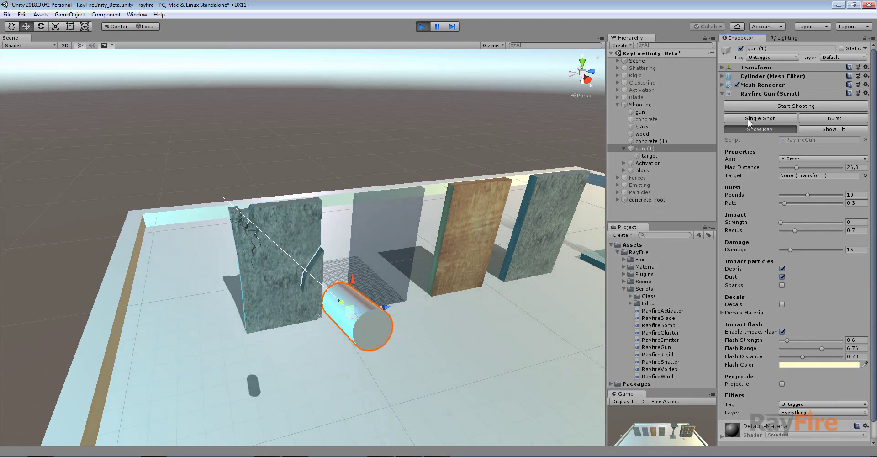
{"action": "left_click", "coordinate": [422, 26]}
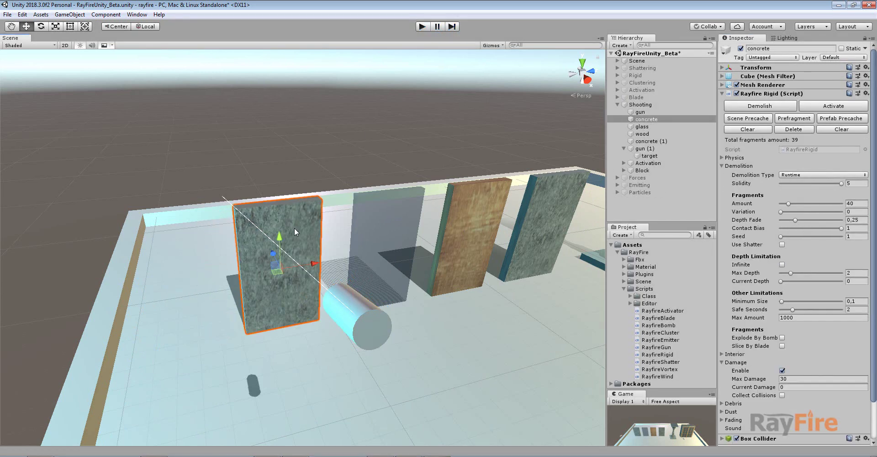
Compare Max Damage between the glass wall (10) and the concrete wall (30).
{"action": "left_click_drag", "start_coordinate": [295, 227], "coordinate": [304, 245], "text": "alt"}
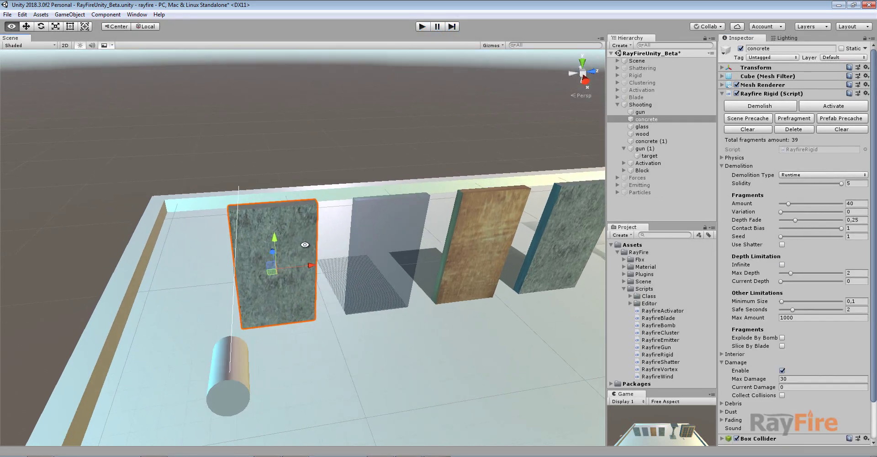
{"action": "left_click", "coordinate": [368, 228]}
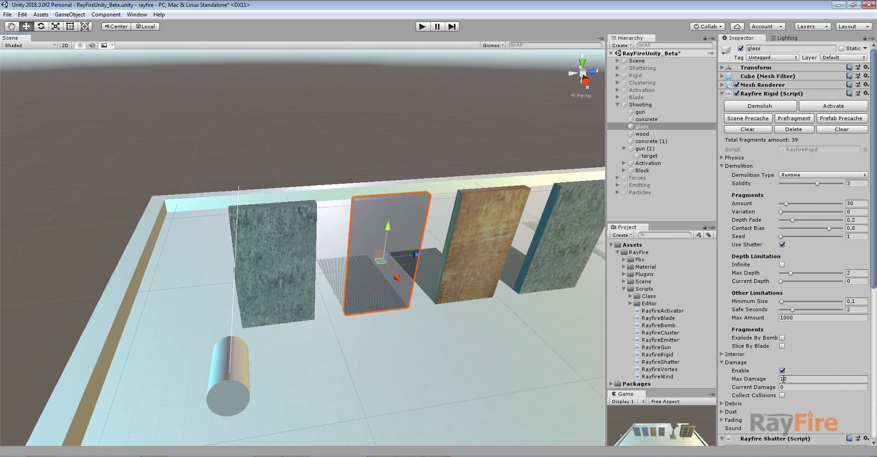
{"action": "left_click", "coordinate": [283, 210]}
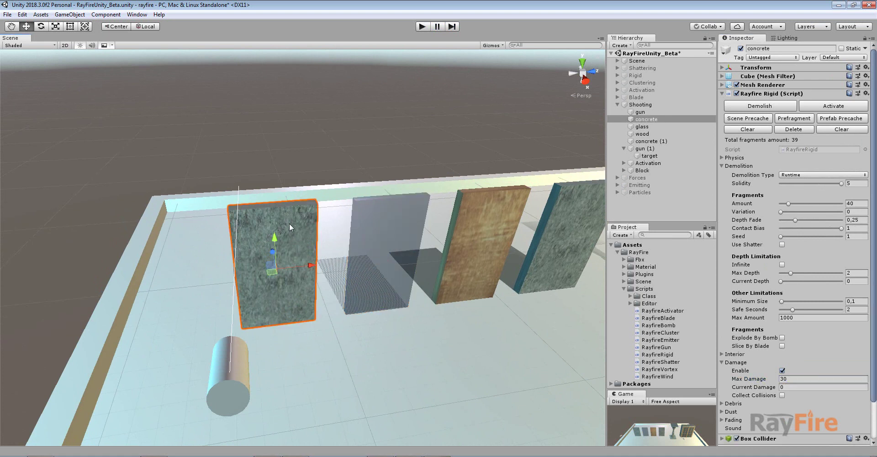
{"action": "left_click", "coordinate": [788, 378]}
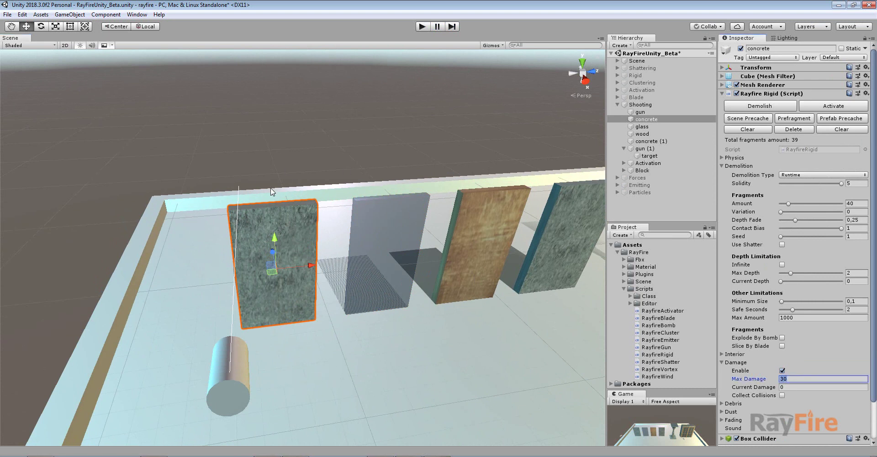
{"action": "left_click", "coordinate": [360, 220]}
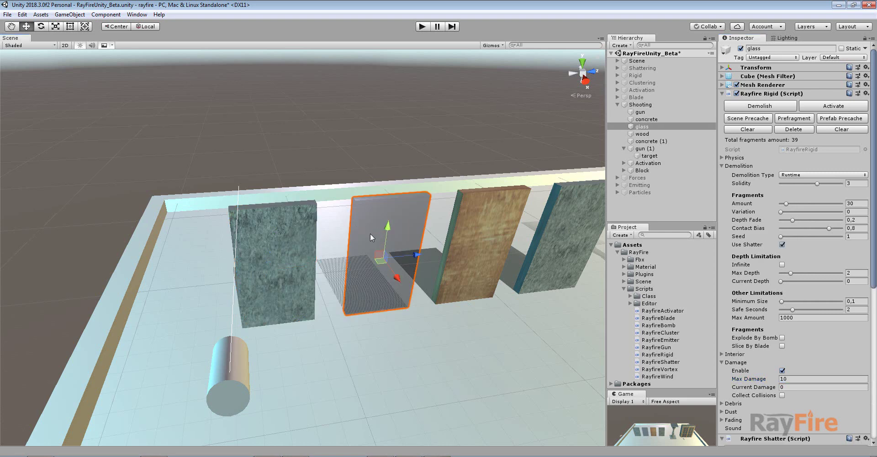
{"action": "left_click", "coordinate": [285, 240]}
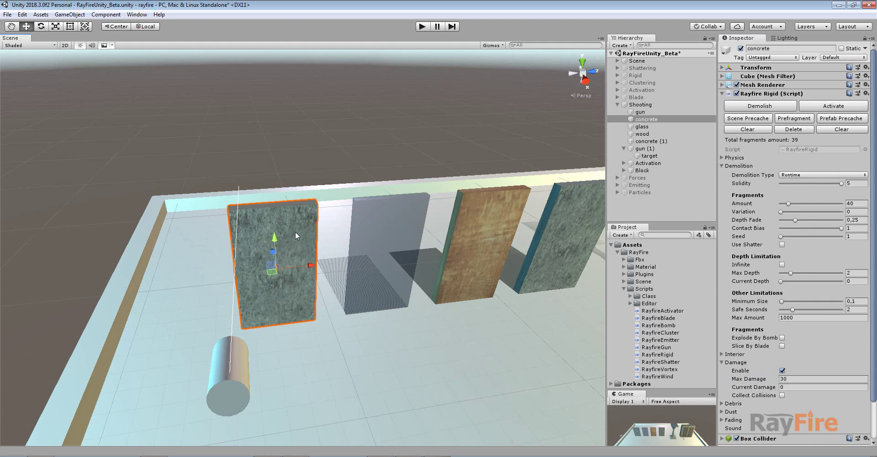
Nudge gun (1) slightly right along X, then select the glass wall.
{"action": "scroll", "coordinate": [303, 260], "scroll_direction": "down", "scroll_amount": 4}
{"action": "middle_click_drag", "start_coordinate": [336, 257], "coordinate": [210, 274]}
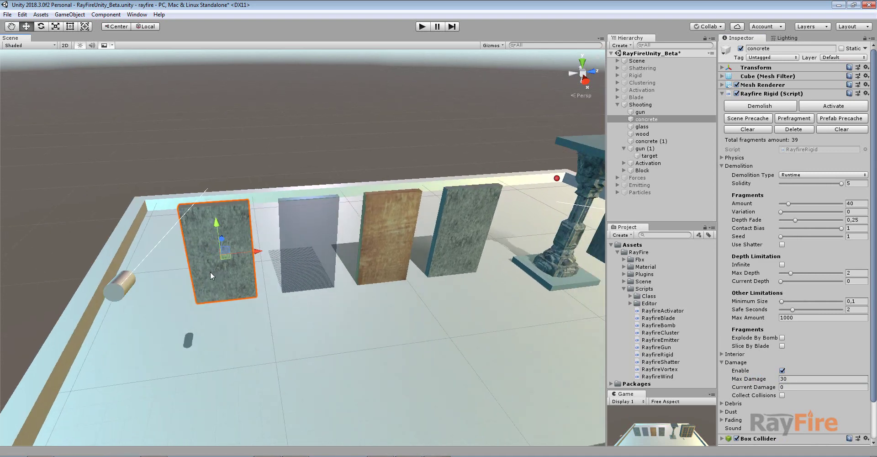
{"action": "left_click", "coordinate": [124, 287]}
{"action": "left_click_drag", "start_coordinate": [154, 284], "coordinate": [199, 280]}
{"action": "left_click", "coordinate": [235, 220]}
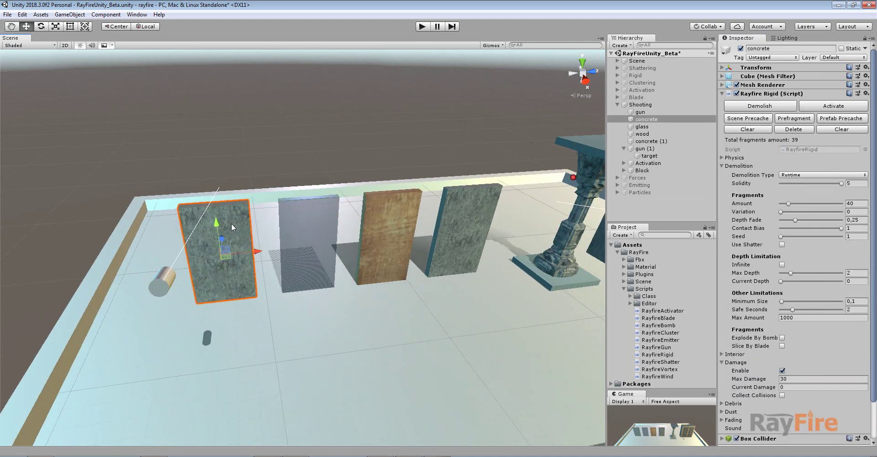
{"action": "left_click", "coordinate": [311, 209]}
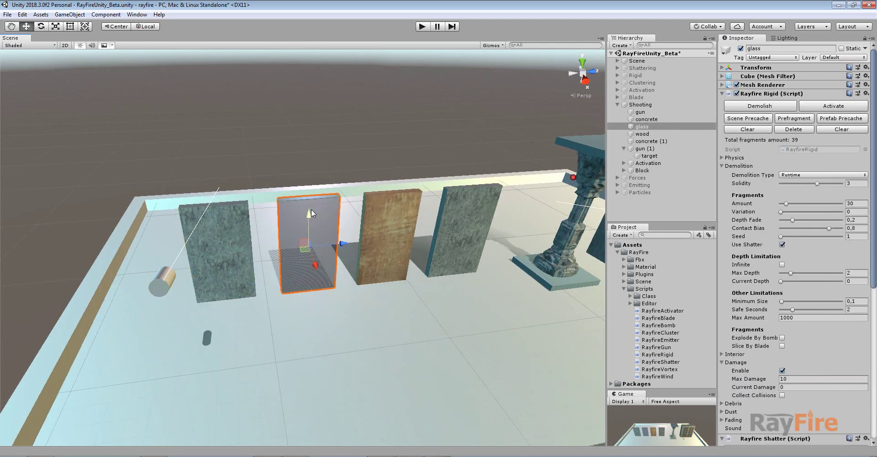
Frame the glass wall and collapse its Demolition and Damage foldouts to review its Radial Shatter settings.
{"action": "key", "text": "f"}
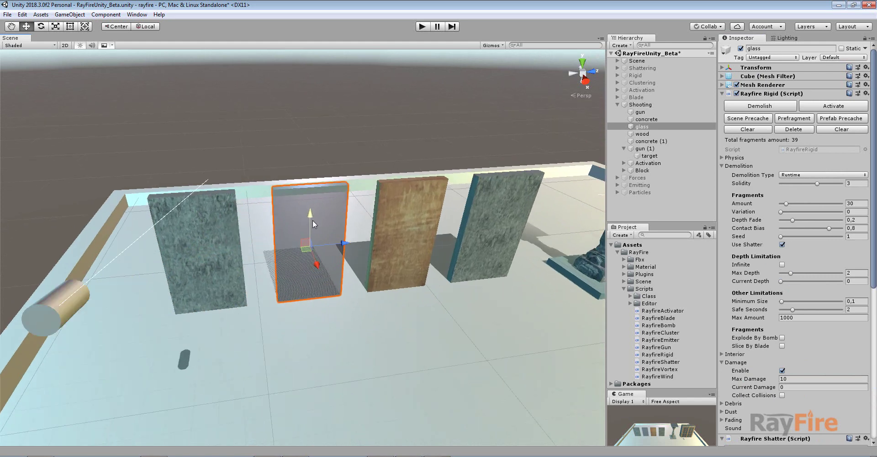
{"action": "left_click", "coordinate": [733, 166]}
{"action": "left_click", "coordinate": [739, 166]}
{"action": "left_click", "coordinate": [739, 166]}
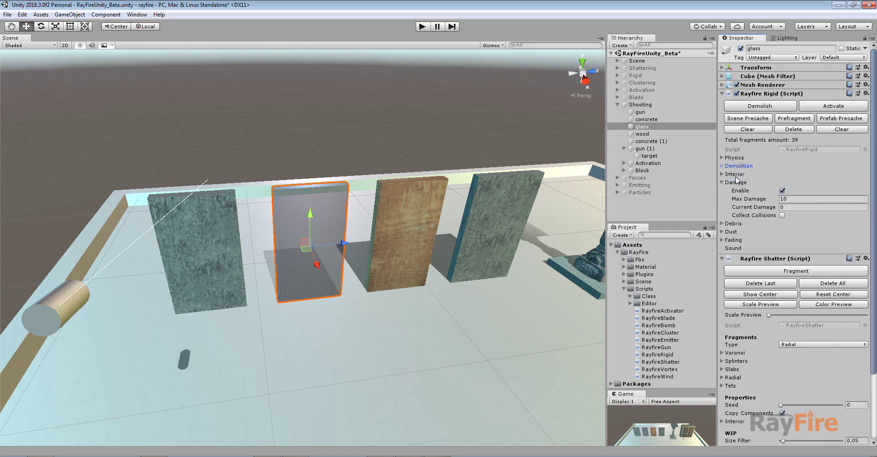
{"action": "left_click", "coordinate": [736, 182]}
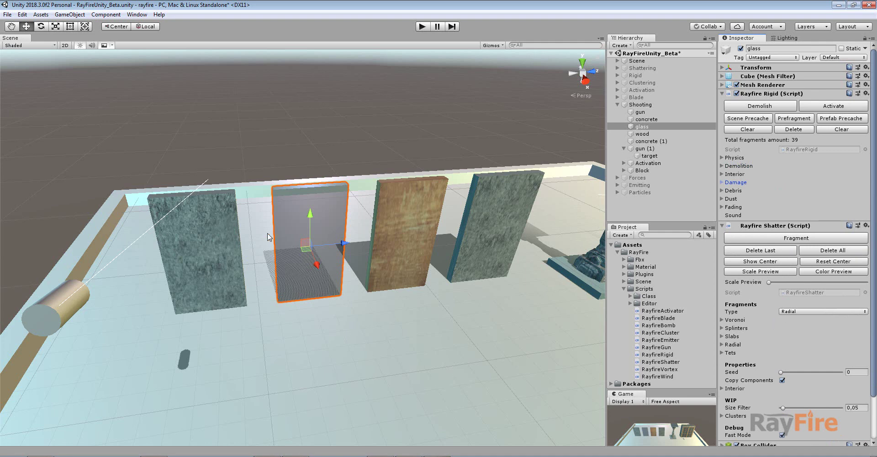
Place gun (1) before the glass panel, fire a Single Shot in Play mode to shatter it, then stop.
{"action": "left_click", "coordinate": [65, 306]}
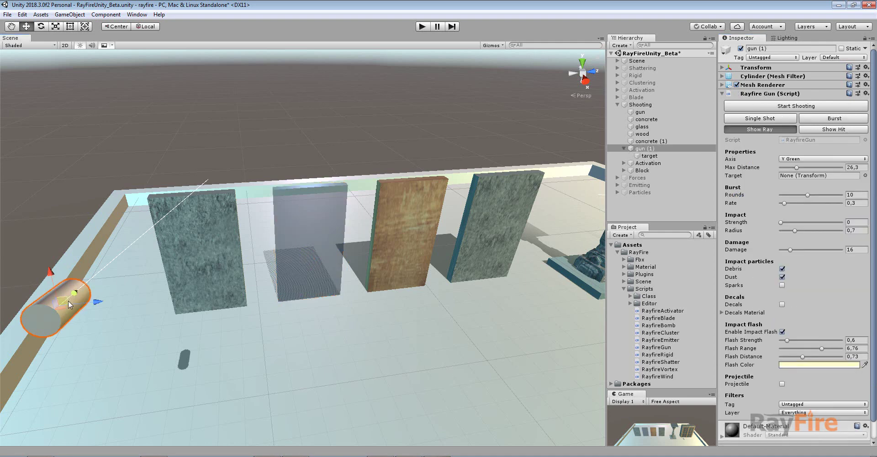
{"action": "left_click_drag", "start_coordinate": [86, 308], "coordinate": [394, 274]}
{"action": "left_click", "coordinate": [421, 27]}
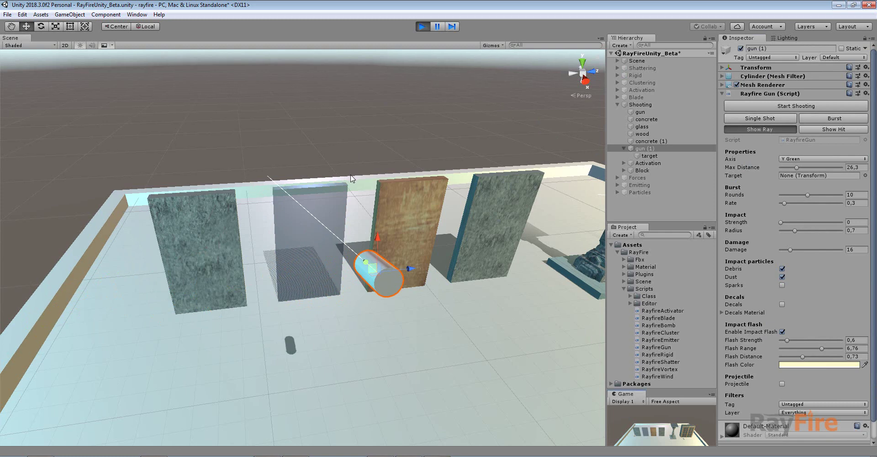
{"action": "left_click_drag", "start_coordinate": [349, 175], "coordinate": [324, 164], "text": "alt"}
{"action": "scroll", "coordinate": [258, 170], "scroll_direction": "up", "scroll_amount": 3}
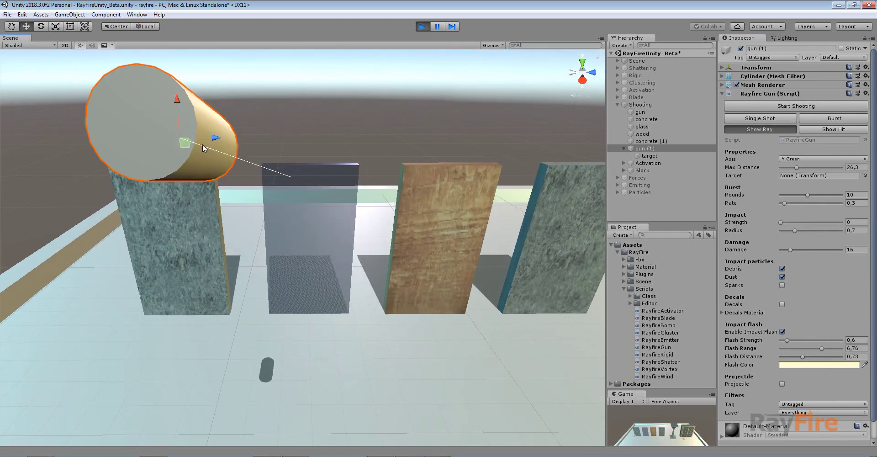
{"action": "left_click_drag", "start_coordinate": [190, 144], "coordinate": [333, 300]}
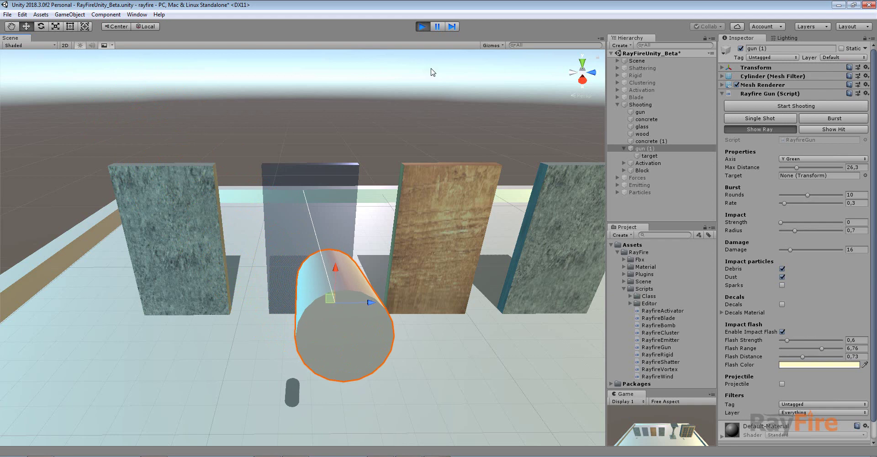
{"action": "left_click", "coordinate": [748, 120]}
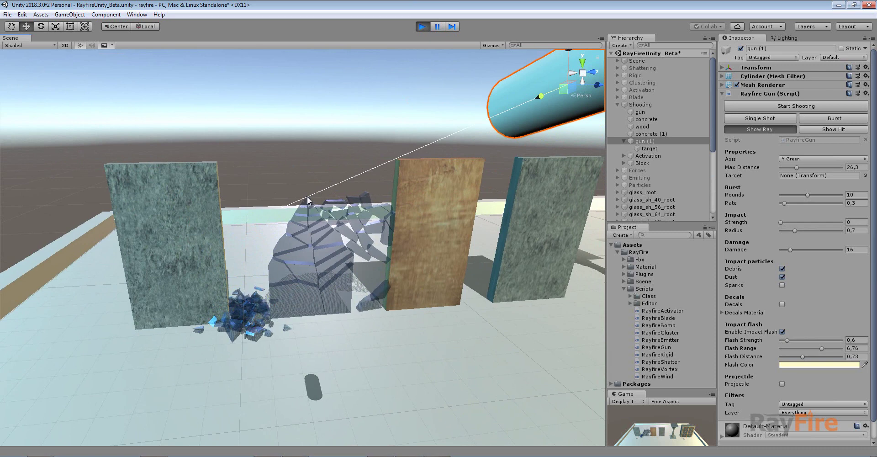
{"action": "middle_click_drag", "start_coordinate": [307, 196], "coordinate": [274, 245]}
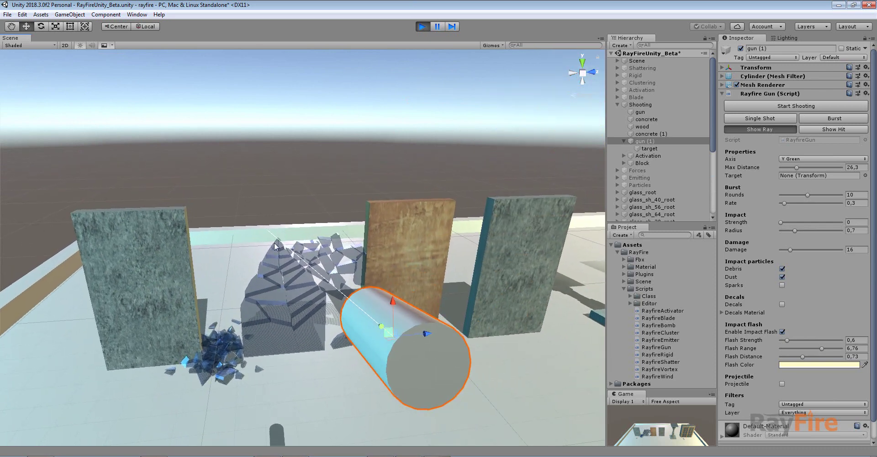
{"action": "left_click", "coordinate": [422, 27]}
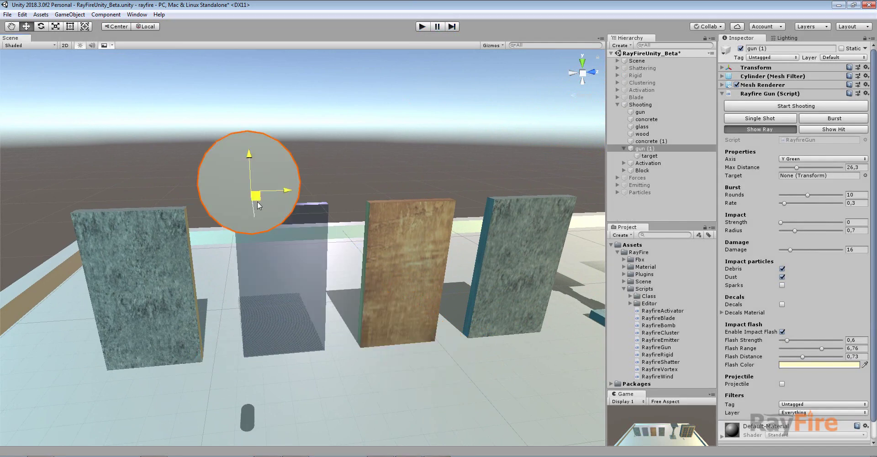
Move the gun into the foreground, check where its ray hits the glass, then turn Show Hit off.
{"action": "left_click_drag", "start_coordinate": [259, 206], "coordinate": [328, 415]}
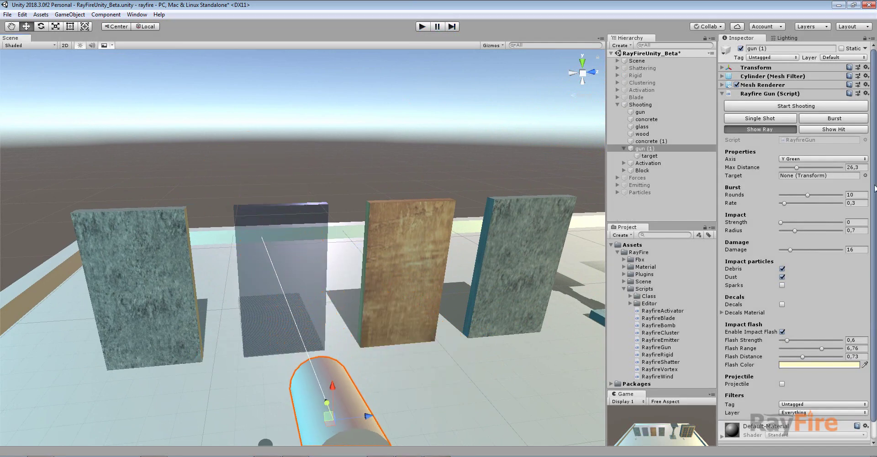
{"action": "left_click", "coordinate": [829, 129]}
{"action": "left_click", "coordinate": [828, 132]}
{"action": "scroll", "coordinate": [319, 293], "scroll_direction": "down", "scroll_amount": 4}
{"action": "middle_click_drag", "start_coordinate": [319, 293], "coordinate": [313, 237]}
{"action": "left_click_drag", "start_coordinate": [306, 223], "coordinate": [358, 393]}
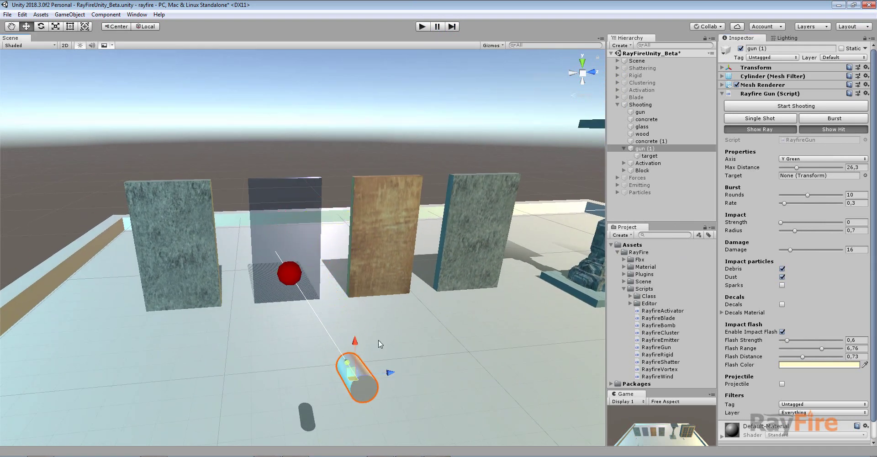
{"action": "left_click", "coordinate": [820, 130]}
Run the scene and fire a single shot that shatters the glass panel into shards.
{"action": "left_click", "coordinate": [422, 26]}
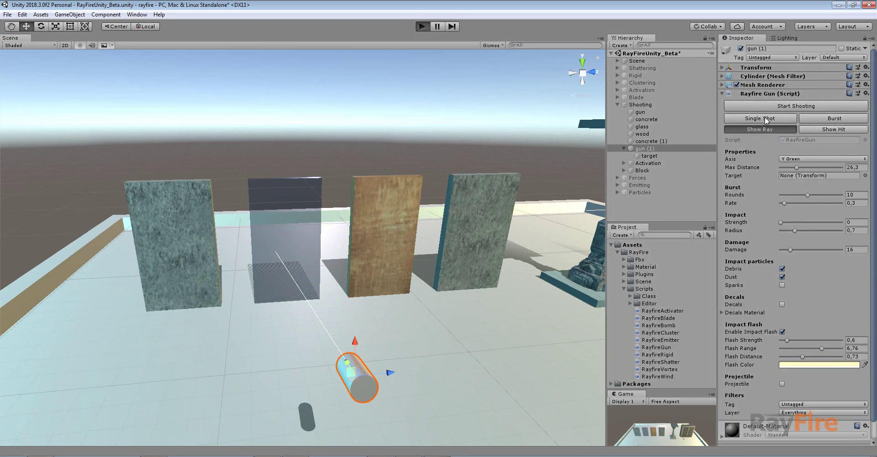
{"action": "left_click", "coordinate": [766, 119]}
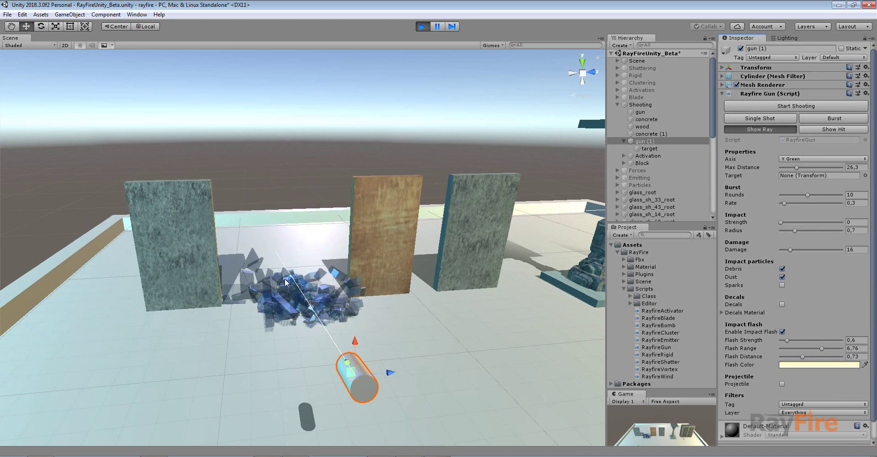
{"action": "scroll", "coordinate": [297, 292], "scroll_direction": "up", "scroll_amount": 3}
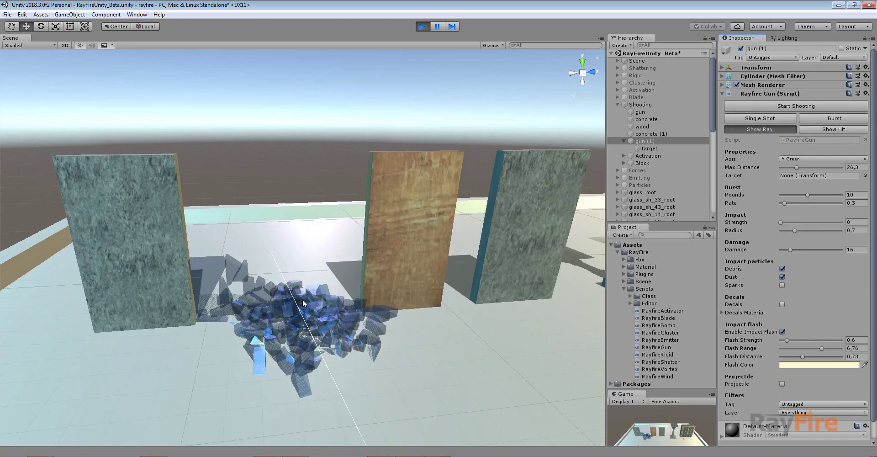
Stop playback, select the restored glass pane, check its Demolition Max Depth, and play again.
{"action": "left_click", "coordinate": [418, 28]}
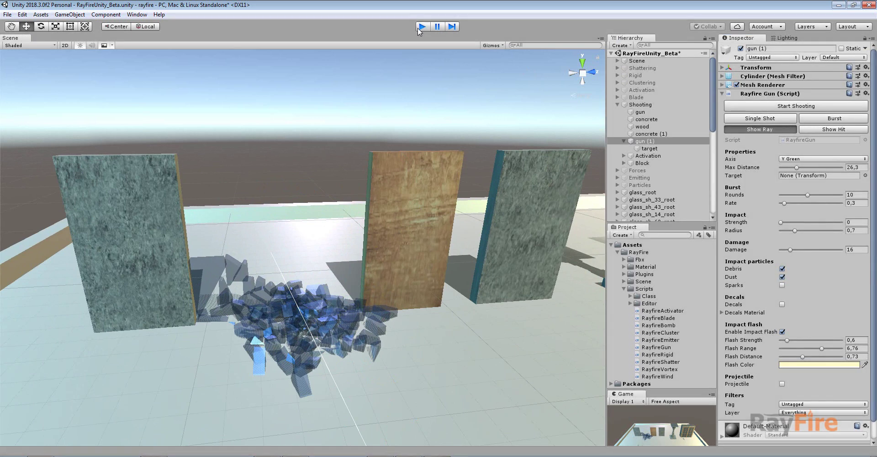
{"action": "left_click", "coordinate": [289, 177]}
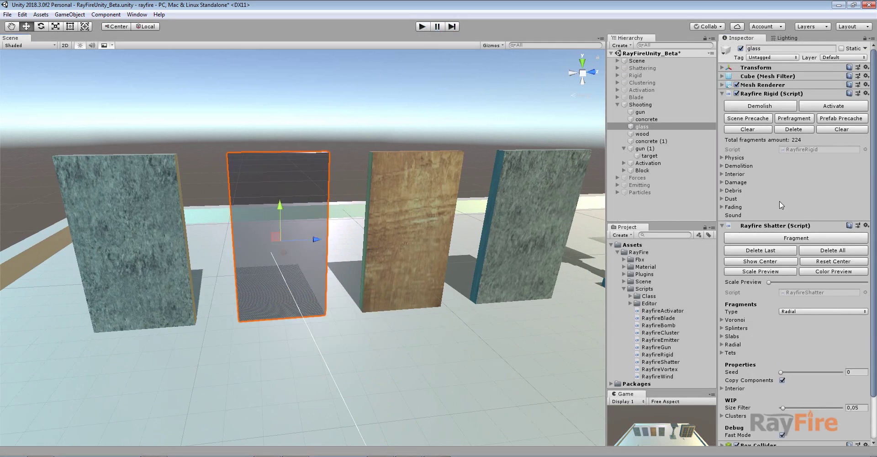
{"action": "left_click", "coordinate": [751, 226]}
{"action": "left_click", "coordinate": [735, 165]}
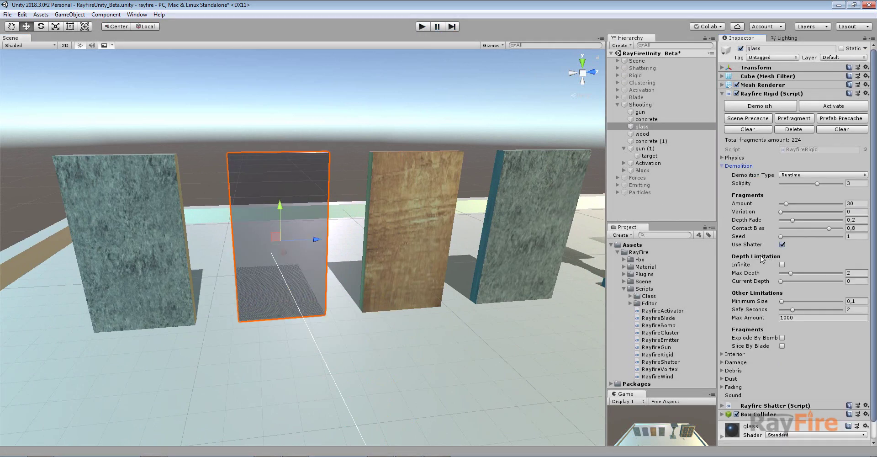
{"action": "left_click", "coordinate": [851, 273]}
{"action": "scroll", "coordinate": [241, 265], "scroll_direction": "down", "scroll_amount": 3}
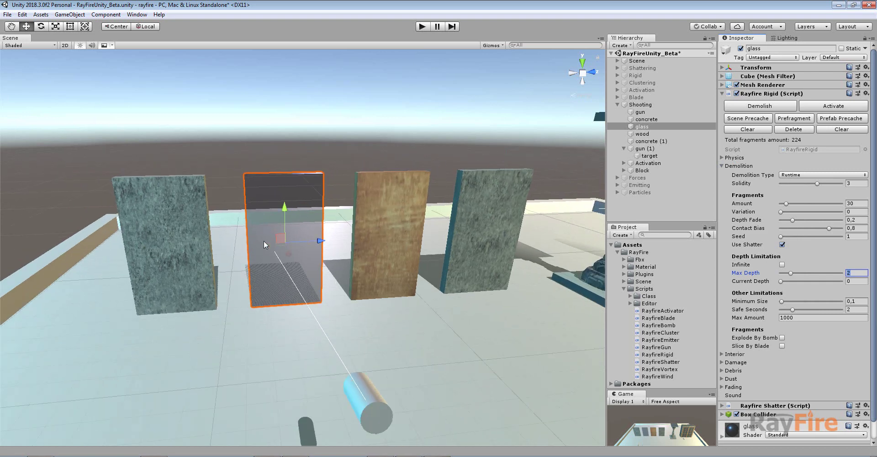
{"action": "left_click", "coordinate": [421, 26]}
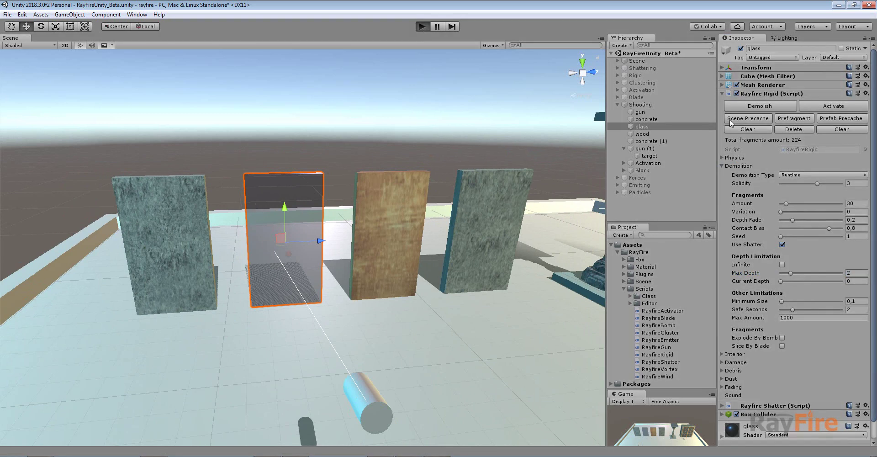
Select gun (1) and fire a single shot at the glass pane.
{"action": "left_click", "coordinate": [372, 408]}
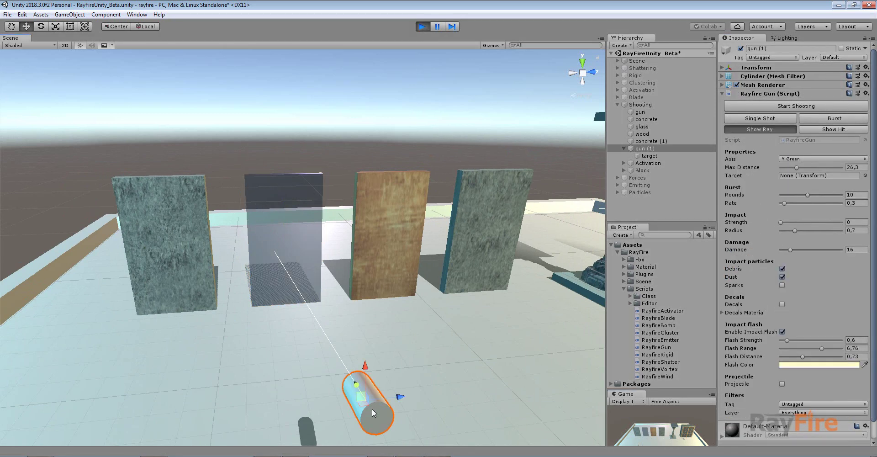
{"action": "left_click", "coordinate": [740, 118]}
{"action": "scroll", "coordinate": [266, 289], "scroll_direction": "up", "scroll_amount": 5}
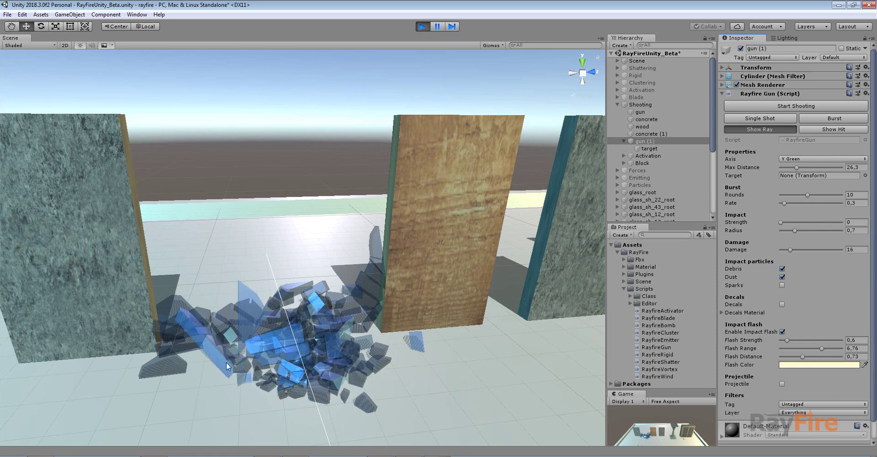
Move the gun to the bottom-left foreground, checking its ray hit point, then hide Show Hit.
{"action": "middle_click_drag", "start_coordinate": [229, 365], "coordinate": [240, 294]}
{"action": "scroll", "coordinate": [207, 265], "scroll_direction": "down", "scroll_amount": 4}
{"action": "scroll", "coordinate": [240, 294], "scroll_direction": "up", "scroll_amount": 2}
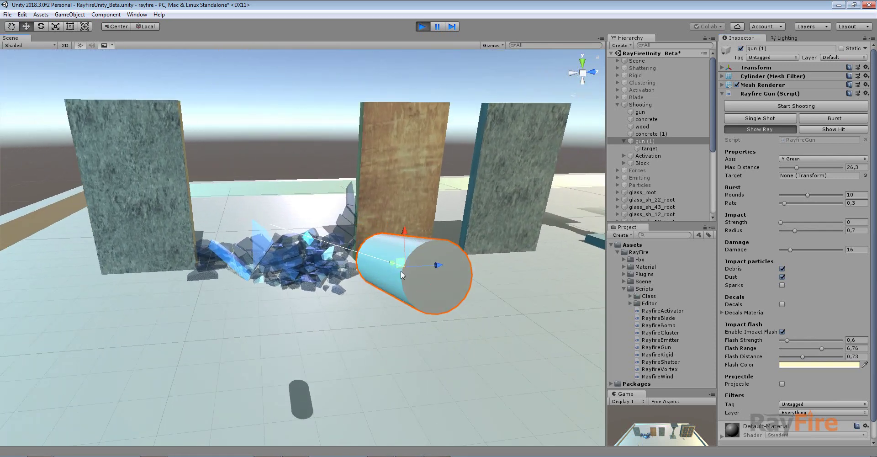
{"action": "left_click_drag", "start_coordinate": [401, 258], "coordinate": [167, 373]}
{"action": "left_click", "coordinate": [818, 128]}
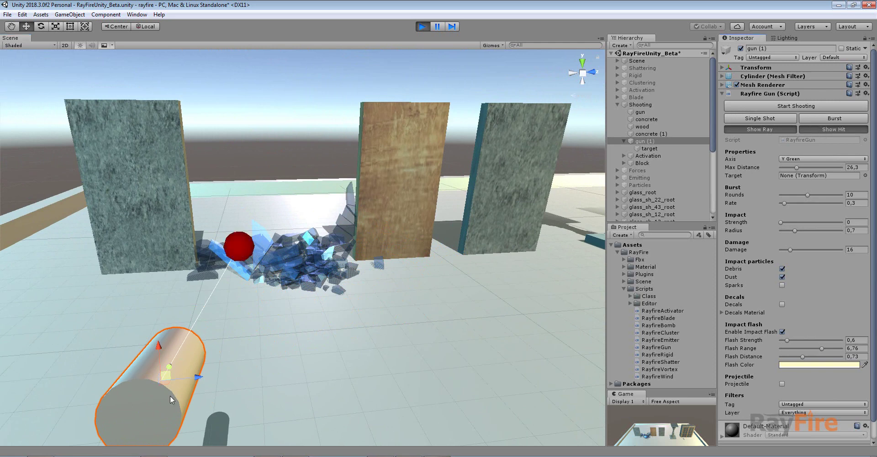
{"action": "left_click_drag", "start_coordinate": [168, 374], "coordinate": [112, 436]}
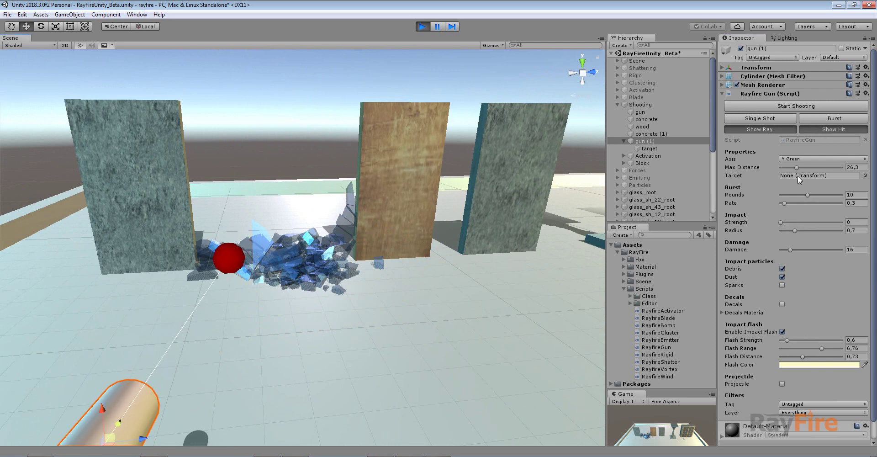
{"action": "left_click", "coordinate": [840, 132]}
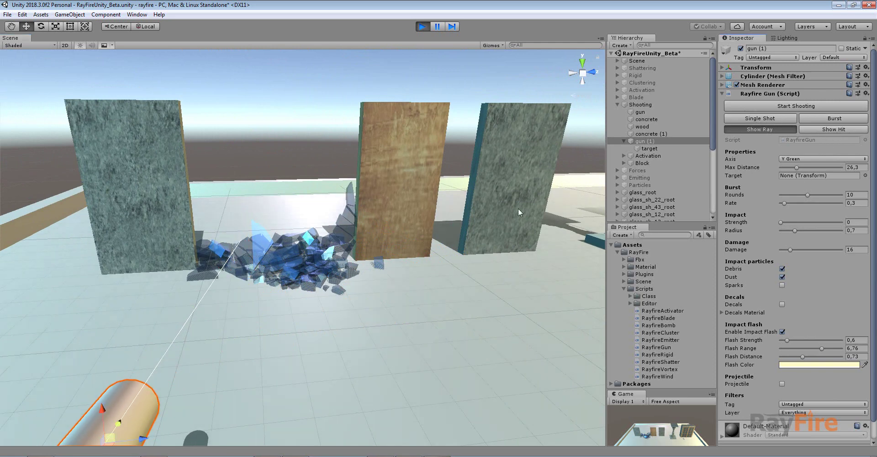
{"action": "scroll", "coordinate": [177, 278], "scroll_direction": "up", "scroll_amount": 5}
{"action": "scroll", "coordinate": [197, 267], "scroll_direction": "down", "scroll_amount": 8}
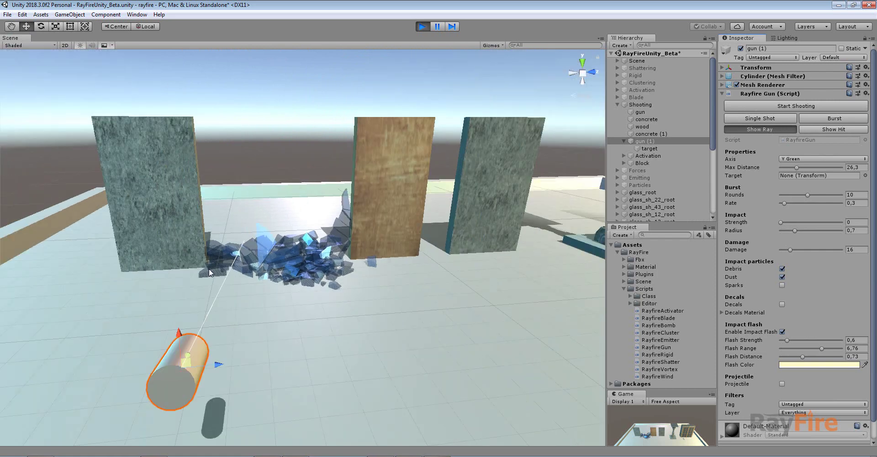
{"action": "left_click_drag", "start_coordinate": [254, 299], "coordinate": [255, 295]}
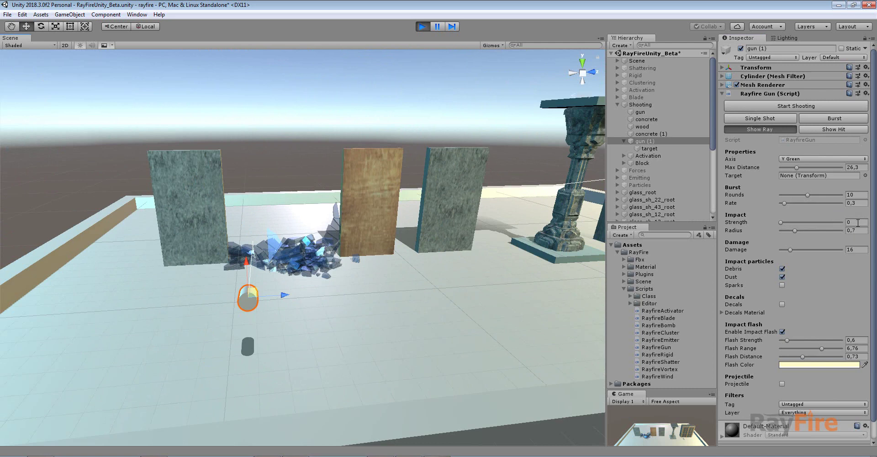
Set the gun's impact Strength to 1.
{"action": "left_click", "coordinate": [855, 222]}
{"action": "type", "text": "1"}
{"action": "left_click_drag", "start_coordinate": [434, 182], "coordinate": [403, 59], "text": "alt"}
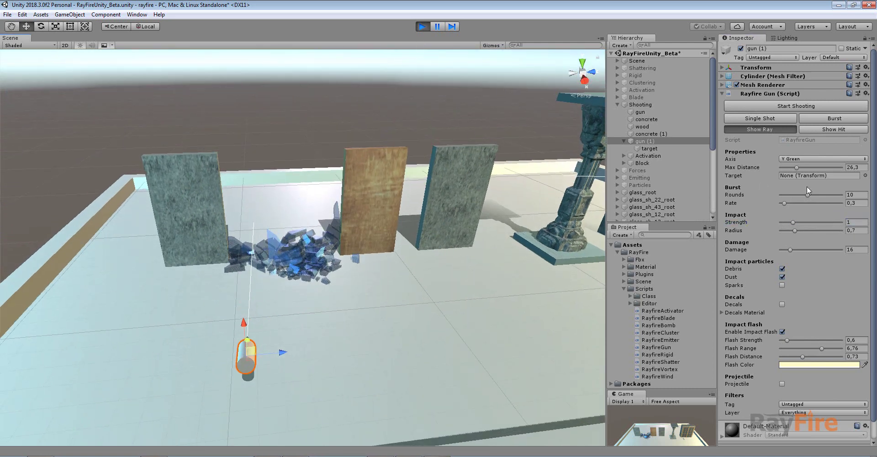
Fire continuously while sweeping the gun across the concrete and wood panels.
{"action": "left_click", "coordinate": [771, 106]}
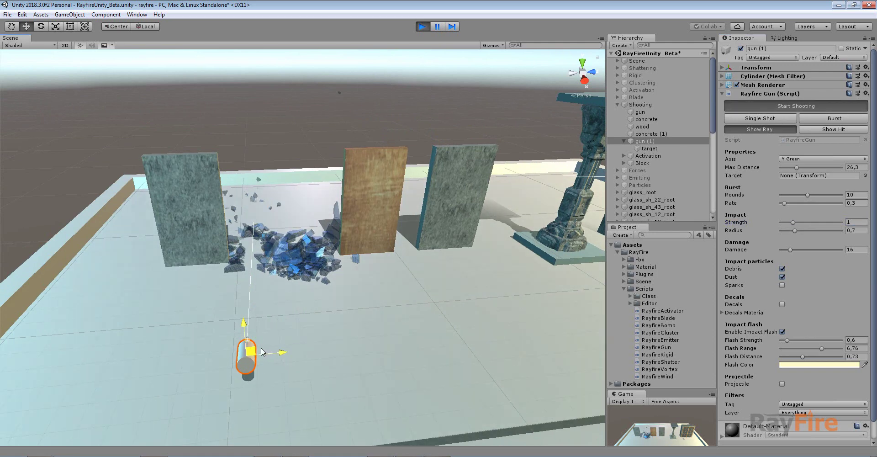
{"action": "left_click_drag", "start_coordinate": [264, 347], "coordinate": [281, 299]}
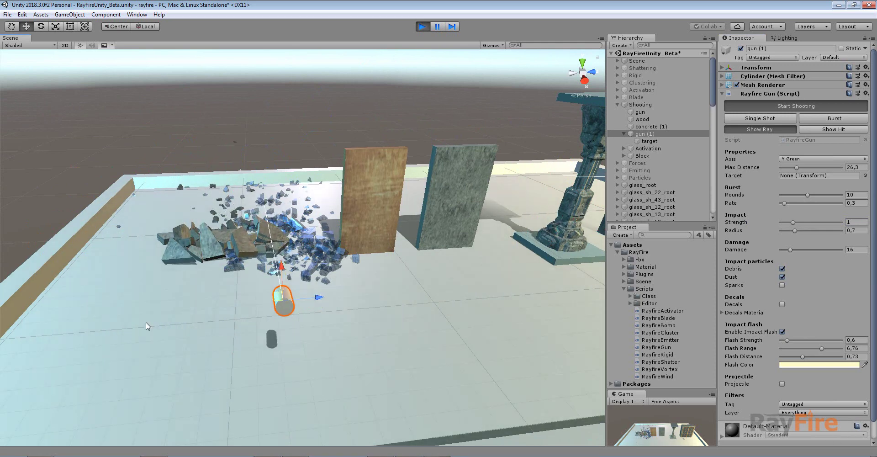
{"action": "scroll", "coordinate": [218, 284], "scroll_direction": "up", "scroll_amount": 3}
{"action": "middle_click_drag", "start_coordinate": [218, 284], "coordinate": [197, 318]}
{"action": "left_click_drag", "start_coordinate": [233, 334], "coordinate": [407, 232]}
{"action": "middle_click_drag", "start_coordinate": [407, 231], "coordinate": [359, 255]}
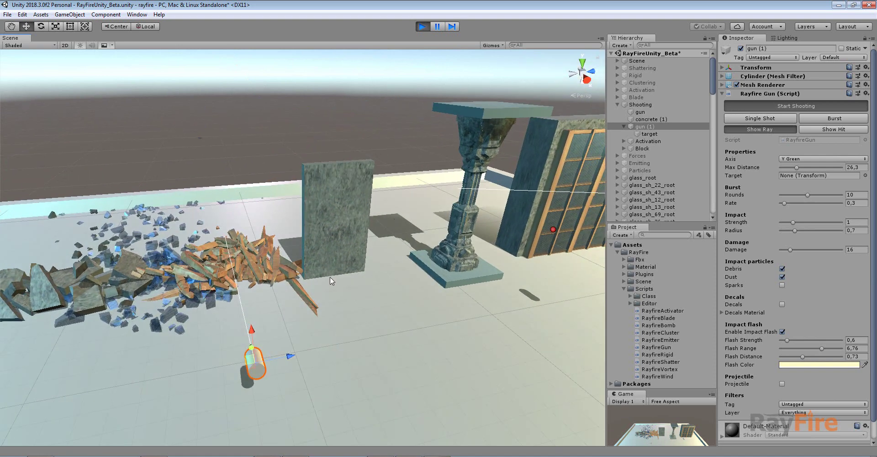
Stop playback and select the wood panel to inspect its Shatter and Demolition settings.
{"action": "left_click", "coordinate": [424, 28]}
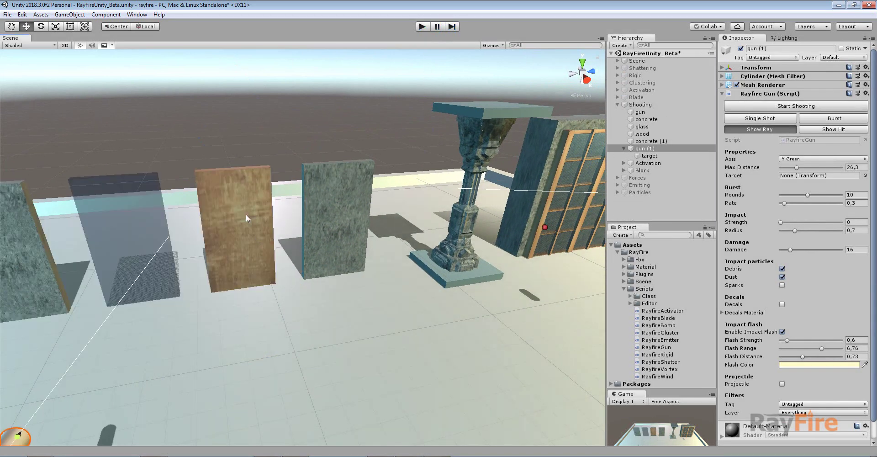
{"action": "left_click", "coordinate": [245, 218]}
{"action": "left_click", "coordinate": [739, 165]}
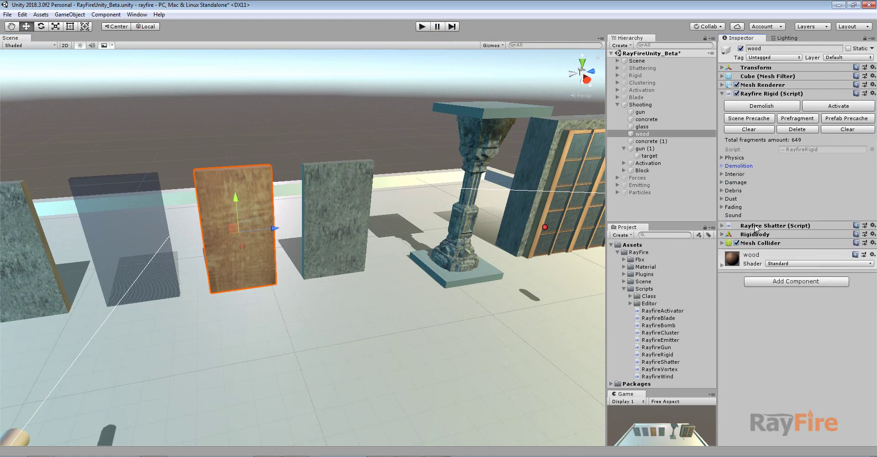
{"action": "left_click", "coordinate": [756, 226]}
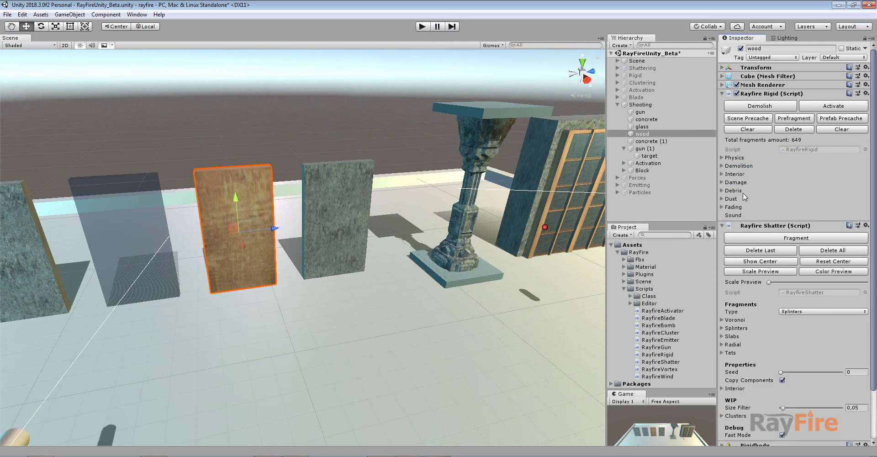
{"action": "left_click", "coordinate": [739, 167]}
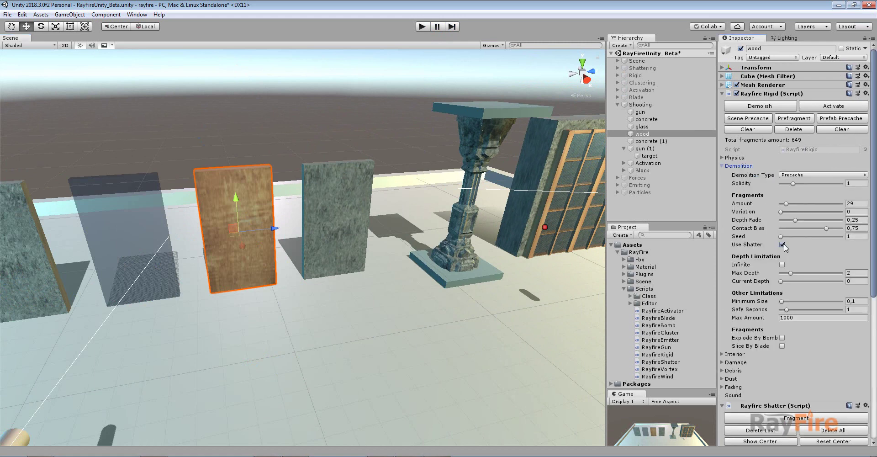
{"action": "left_click", "coordinate": [745, 166]}
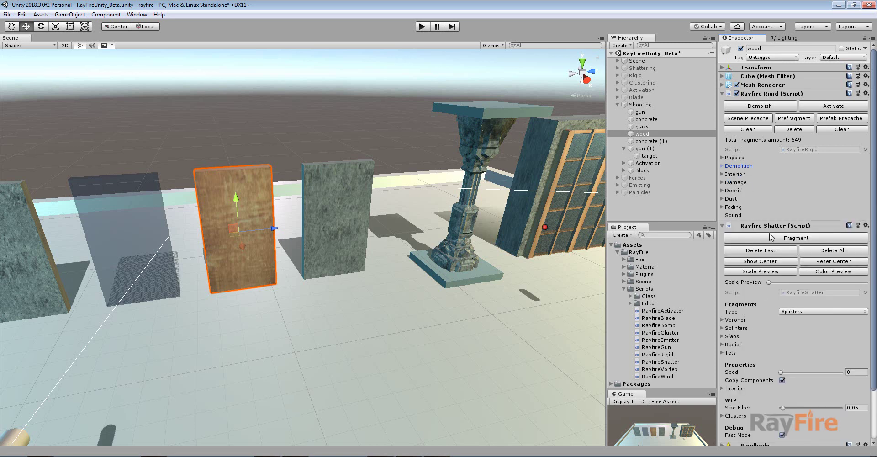
Review the wood's Splinters (Y Green, Amount 68) and Precache demolition, then select gun (1).
{"action": "scroll", "coordinate": [765, 233], "scroll_direction": "down", "scroll_amount": 1}
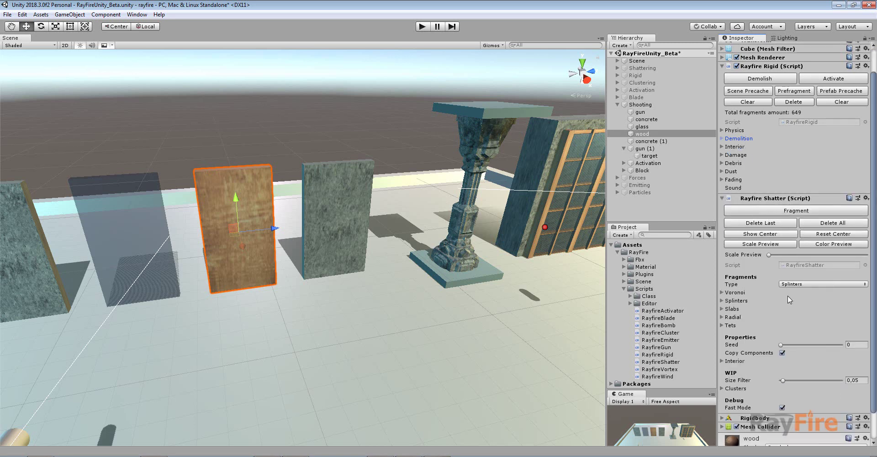
{"action": "scroll", "coordinate": [787, 299], "scroll_direction": "down", "scroll_amount": 1}
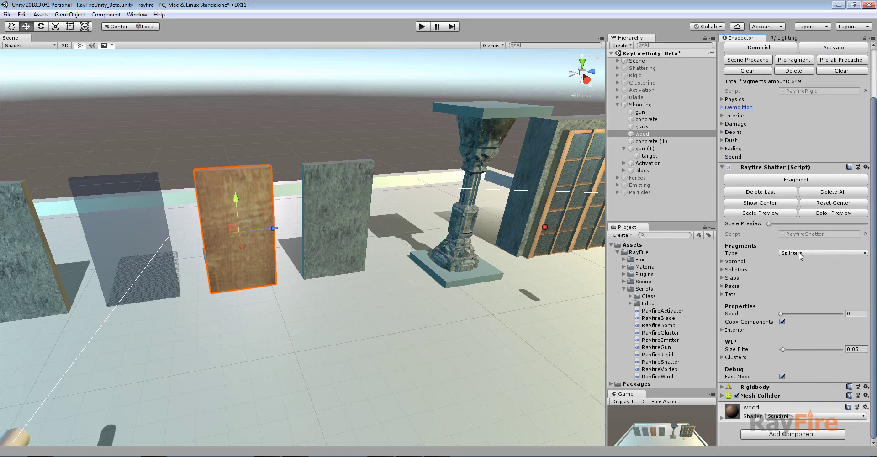
{"action": "left_click", "coordinate": [736, 270]}
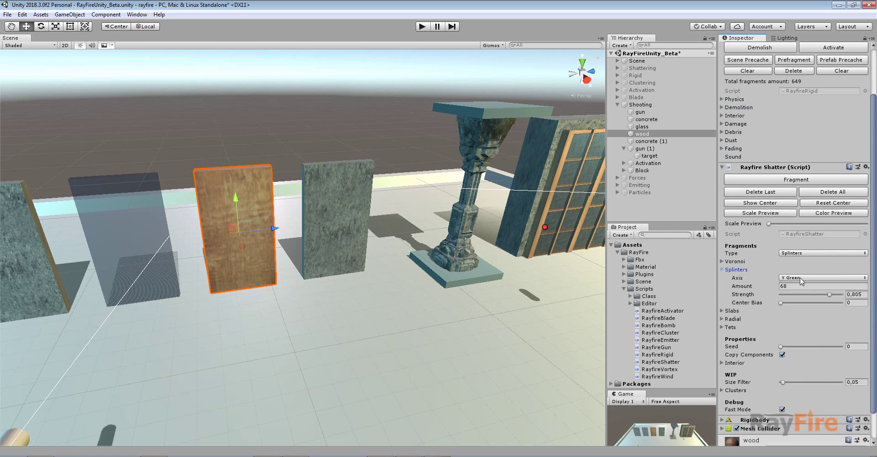
{"action": "scroll", "coordinate": [273, 283], "scroll_direction": "down", "scroll_amount": 3}
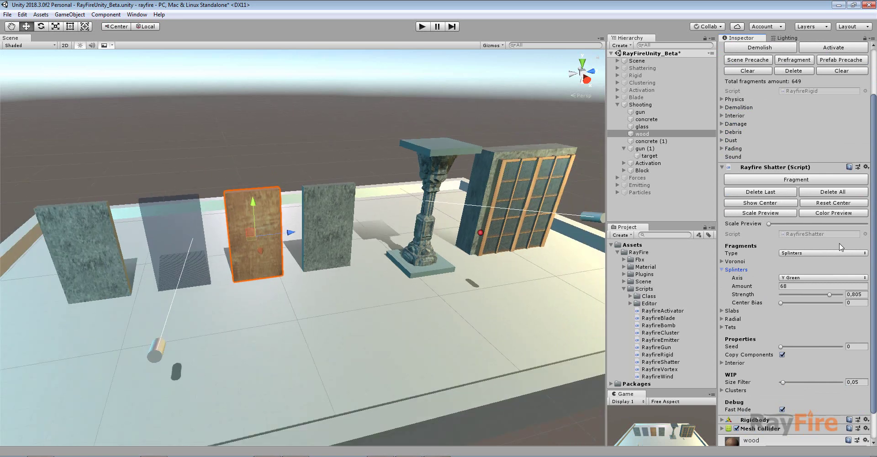
{"action": "left_click", "coordinate": [739, 107]}
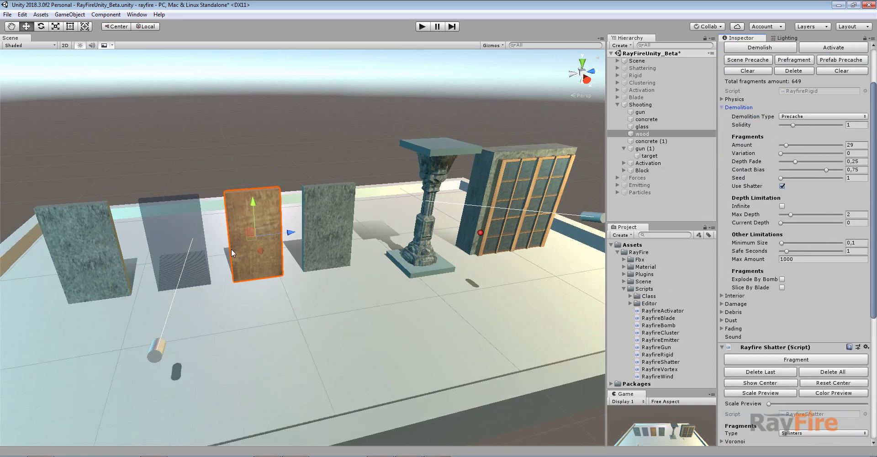
{"action": "left_click", "coordinate": [161, 349]}
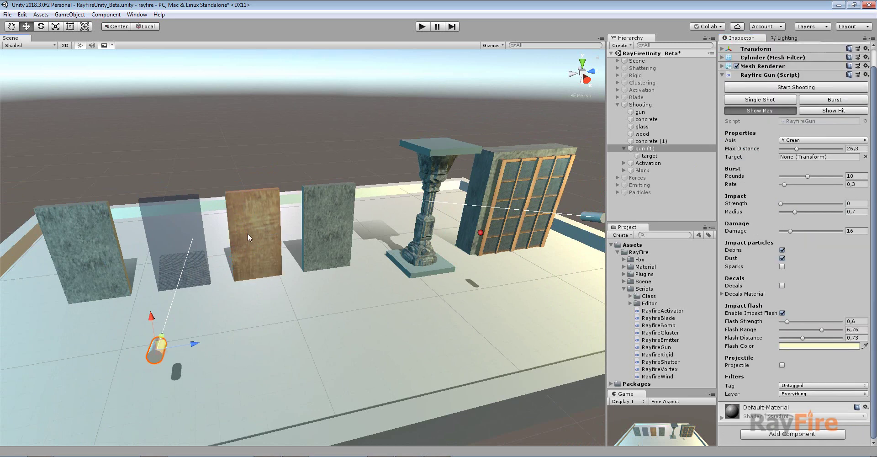
Move gun (1) so it aims at the concrete (1) panel.
{"action": "left_click", "coordinate": [329, 223]}
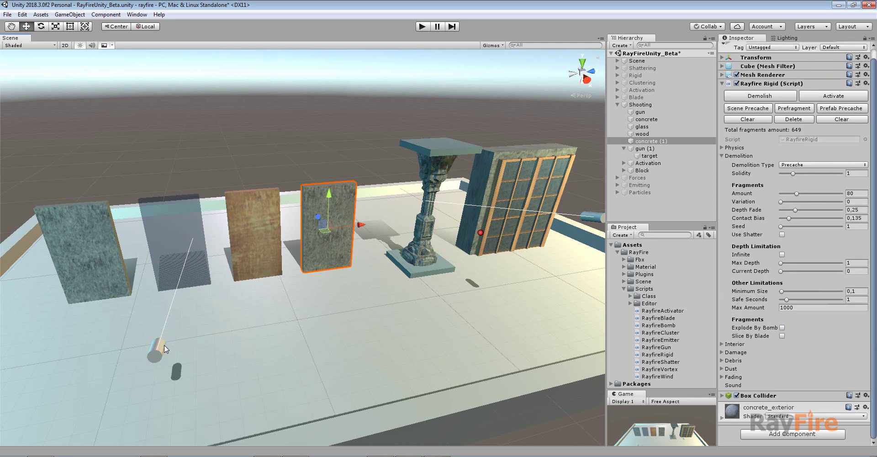
{"action": "left_click", "coordinate": [164, 345]}
{"action": "left_click_drag", "start_coordinate": [176, 351], "coordinate": [399, 274]}
{"action": "scroll", "coordinate": [327, 273], "scroll_direction": "up", "scroll_amount": 3}
Inspect concrete (1)'s Debris, Dust and Damage settings, noting Max Damage 100.
{"action": "left_click", "coordinate": [334, 216]}
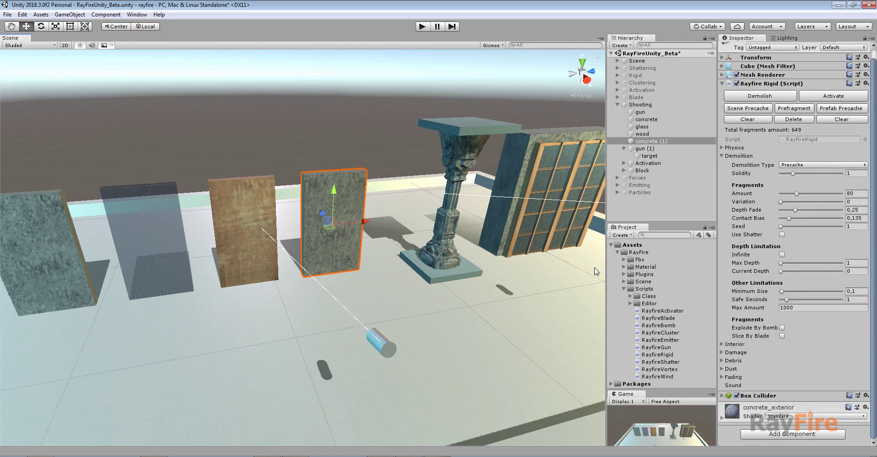
{"action": "left_click", "coordinate": [736, 167]}
{"action": "left_click", "coordinate": [733, 191]}
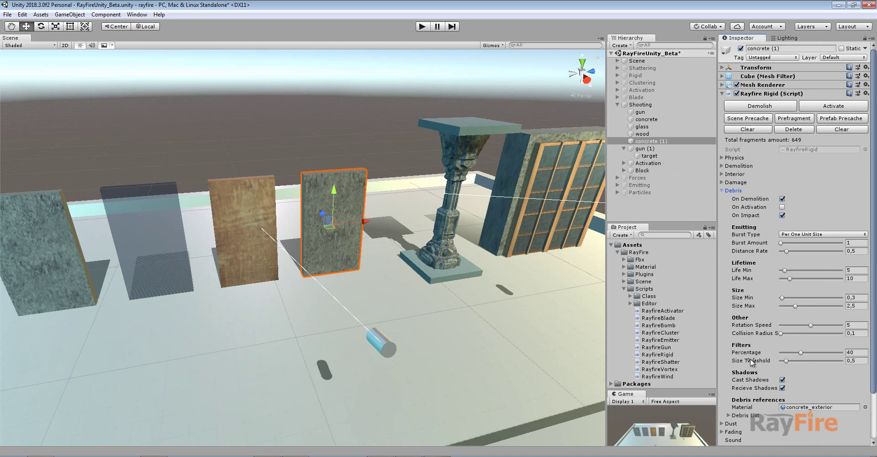
{"action": "left_click", "coordinate": [734, 191]}
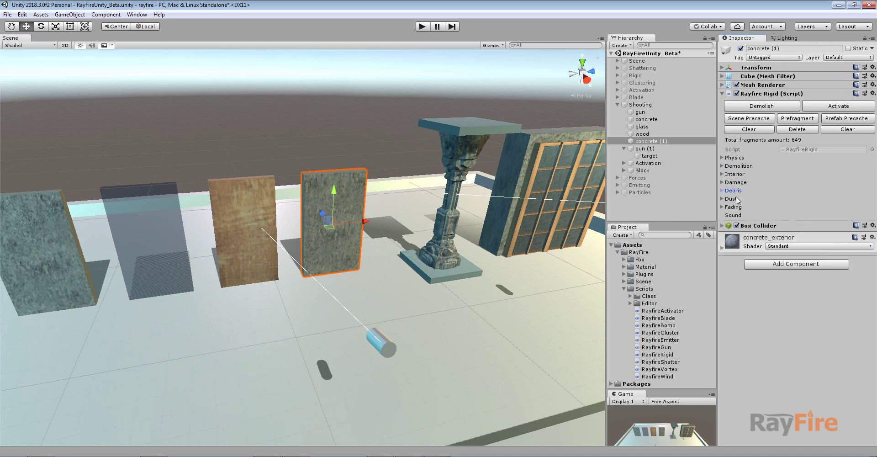
{"action": "left_click", "coordinate": [734, 198]}
{"action": "left_click", "coordinate": [732, 199]}
{"action": "left_click", "coordinate": [352, 179]}
{"action": "left_click", "coordinate": [735, 183]}
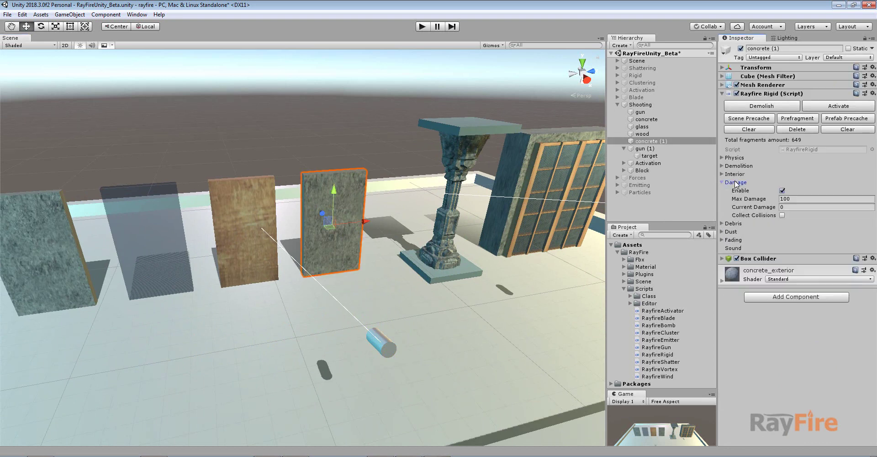
{"action": "left_click", "coordinate": [748, 200]}
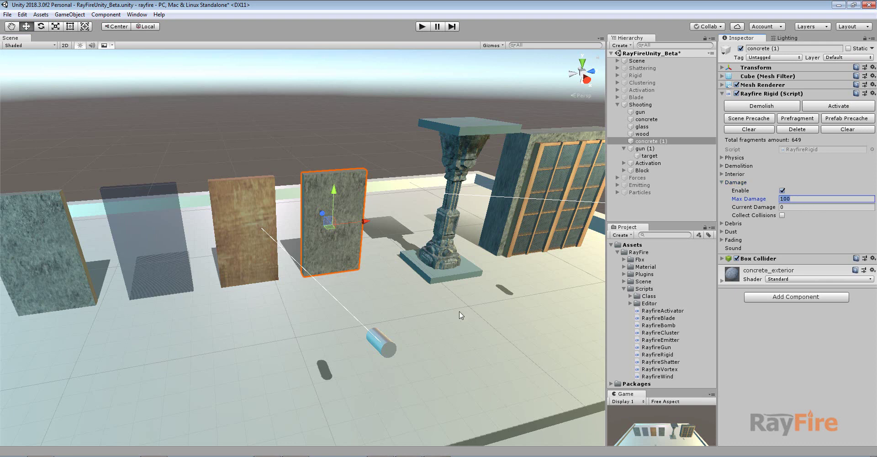
Slide the gun toward the pillar and review concrete (1)'s Dust and Debris settings.
{"action": "left_click", "coordinate": [379, 350]}
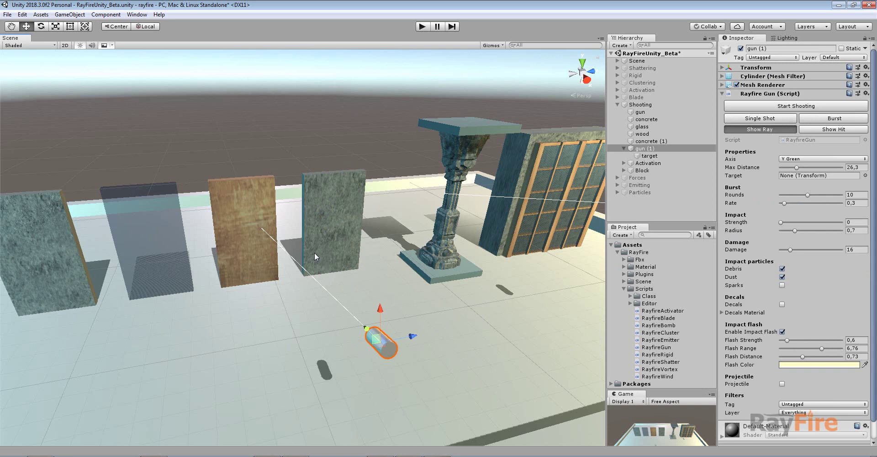
{"action": "scroll", "coordinate": [330, 259], "scroll_direction": "up", "scroll_amount": 3}
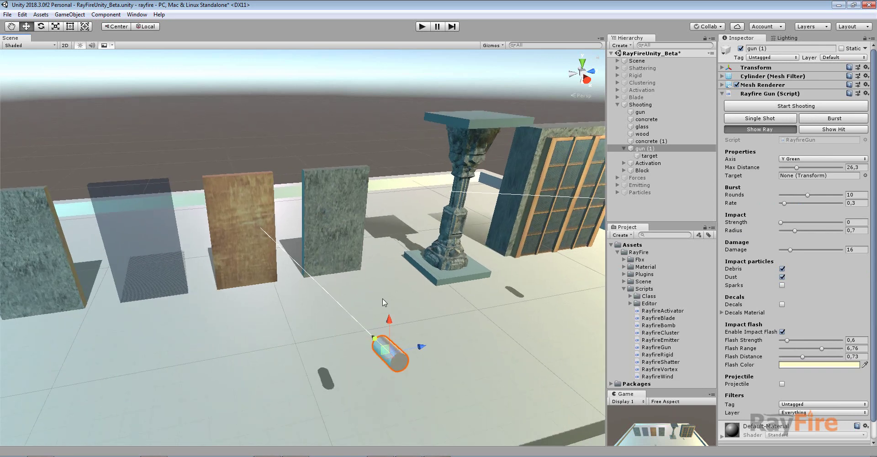
{"action": "left_click_drag", "start_coordinate": [383, 346], "coordinate": [408, 251]}
{"action": "left_click_drag", "start_coordinate": [408, 250], "coordinate": [370, 236], "text": "alt"}
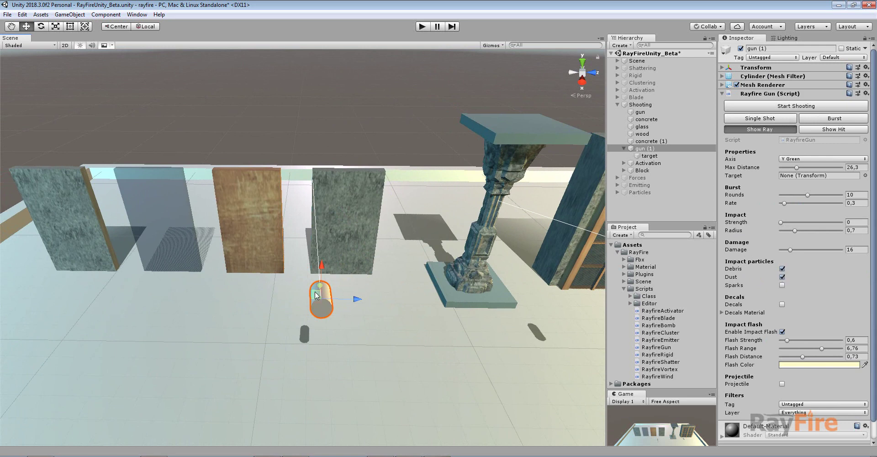
{"action": "left_click", "coordinate": [341, 199]}
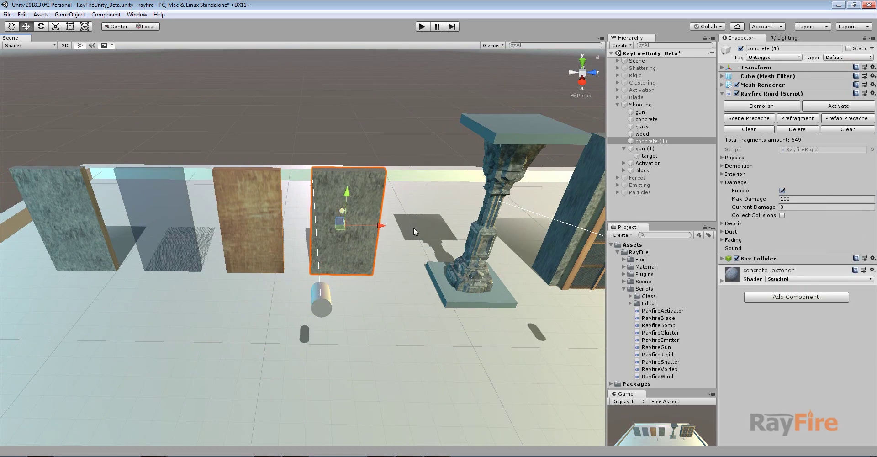
{"action": "left_click", "coordinate": [729, 232]}
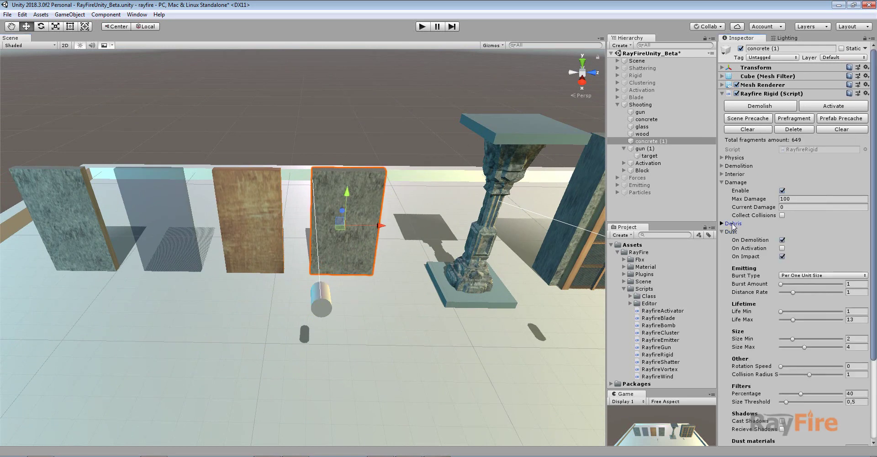
{"action": "left_click", "coordinate": [733, 224]}
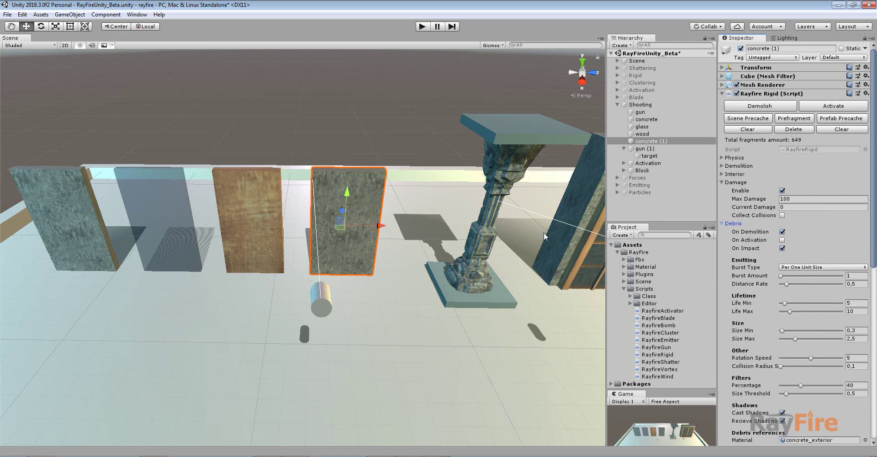
{"action": "left_click_drag", "start_coordinate": [324, 230], "coordinate": [363, 228], "text": "alt"}
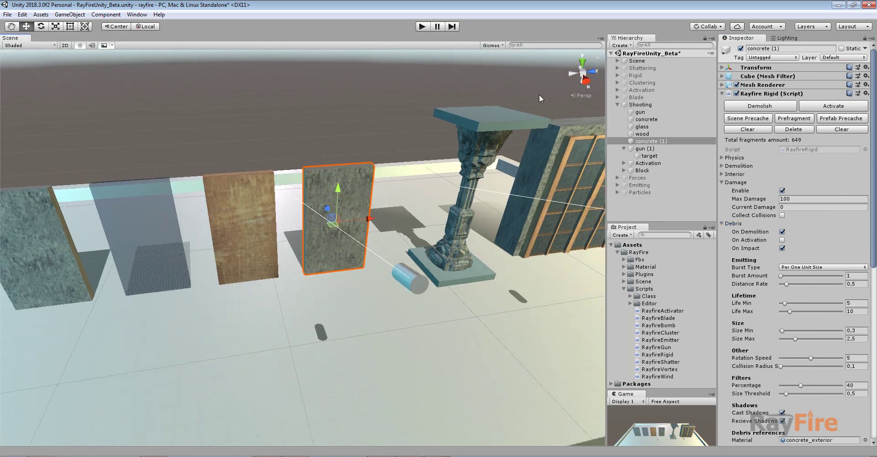
Raise the gun above the panels, enter play mode with Ctrl+P, and start continuous firing.
{"action": "left_click", "coordinate": [408, 282]}
{"action": "left_click_drag", "start_coordinate": [408, 274], "coordinate": [339, 157]}
{"action": "key", "text": "ctrl+p"}
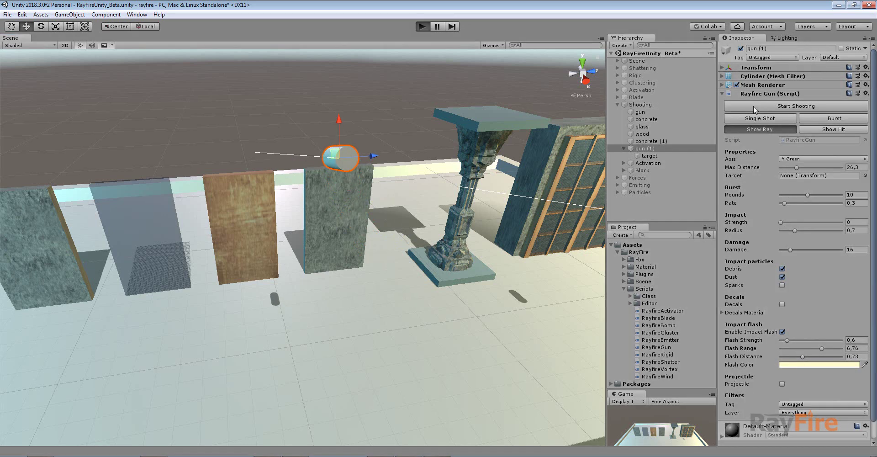
{"action": "left_click", "coordinate": [753, 105]}
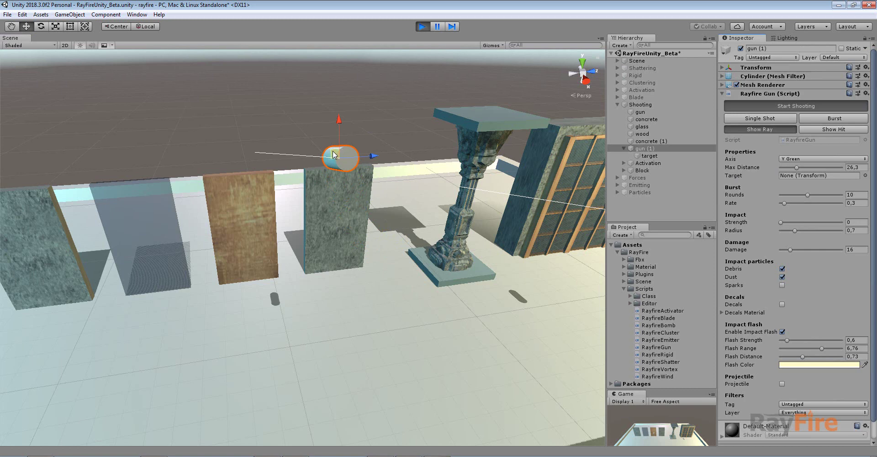
Sweep the firing gun over concrete (1) until it collapses into dusty debris, then stop.
{"action": "left_click_drag", "start_coordinate": [334, 155], "coordinate": [529, 442]}
{"action": "scroll", "coordinate": [464, 378], "scroll_direction": "up", "scroll_amount": 3}
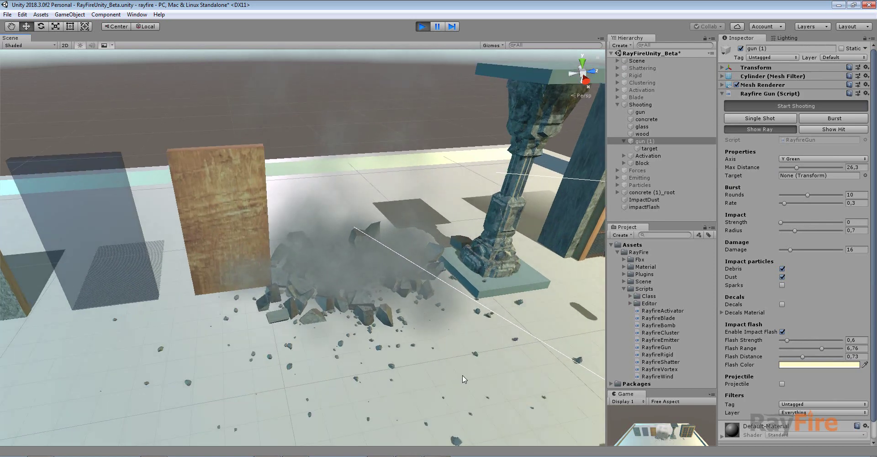
{"action": "middle_click_drag", "start_coordinate": [464, 374], "coordinate": [331, 301]}
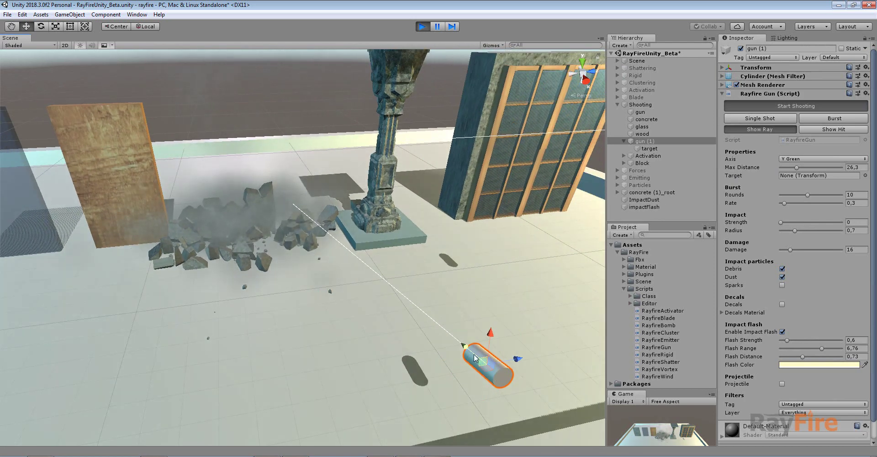
{"action": "left_click_drag", "start_coordinate": [475, 357], "coordinate": [240, 352]}
{"action": "left_click_drag", "start_coordinate": [308, 353], "coordinate": [203, 312]}
{"action": "left_click", "coordinate": [421, 29]}
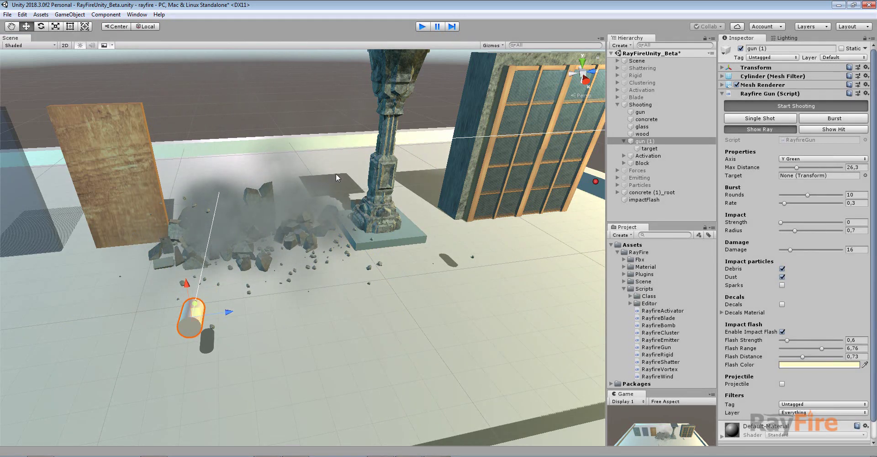
Select and frame the column's fragments, then open the first fragment's physics settings.
{"action": "middle_click_drag", "start_coordinate": [214, 172], "coordinate": [227, 221]}
{"action": "scroll", "coordinate": [208, 229], "scroll_direction": "down", "scroll_amount": 3}
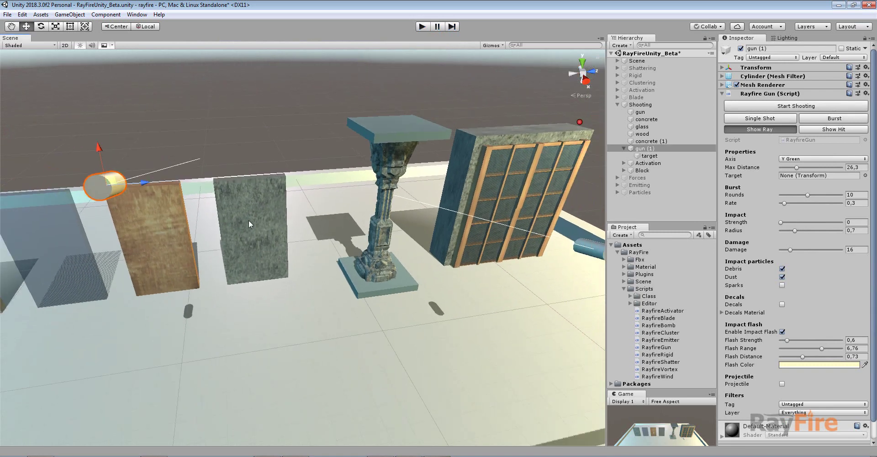
{"action": "middle_click_drag", "start_coordinate": [321, 219], "coordinate": [228, 213]}
{"action": "left_click_drag", "start_coordinate": [226, 109], "coordinate": [303, 296]}
{"action": "key", "text": "f"}
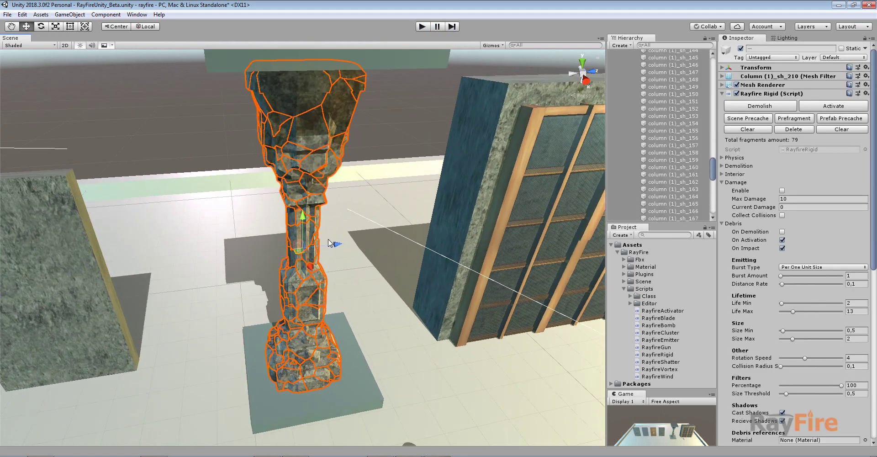
{"action": "left_click_drag", "start_coordinate": [714, 161], "coordinate": [716, 71]}
{"action": "left_click", "coordinate": [677, 135]}
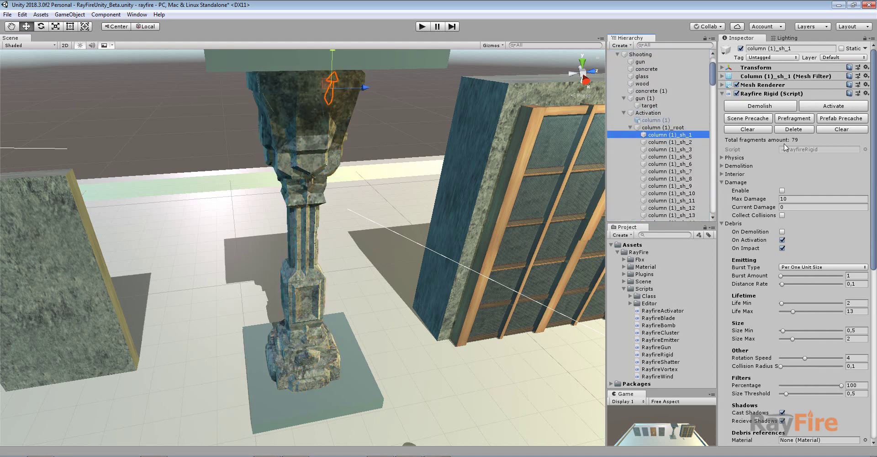
{"action": "left_click", "coordinate": [734, 158]}
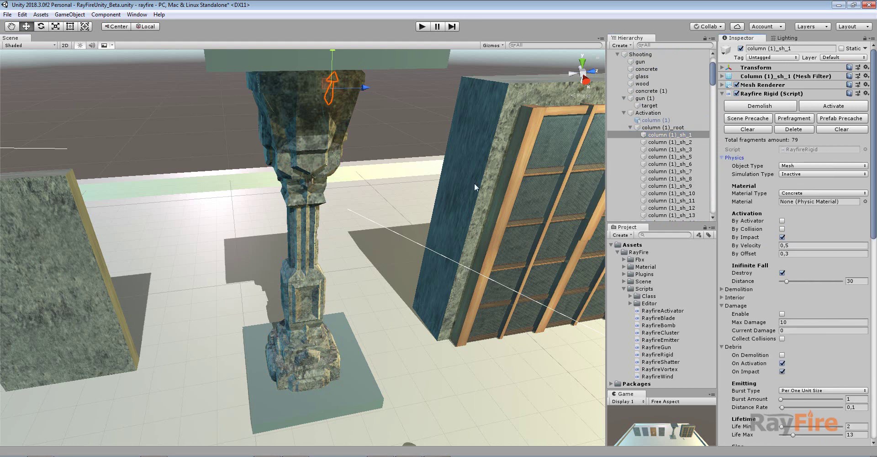
Set all 79 shards to Inactive Concrete, activated By Impact, velocity 0.5, offset 0.3.
{"action": "scroll", "coordinate": [366, 201], "scroll_direction": "down", "scroll_amount": 3}
{"action": "left_click_drag", "start_coordinate": [324, 194], "coordinate": [317, 174], "text": "alt"}
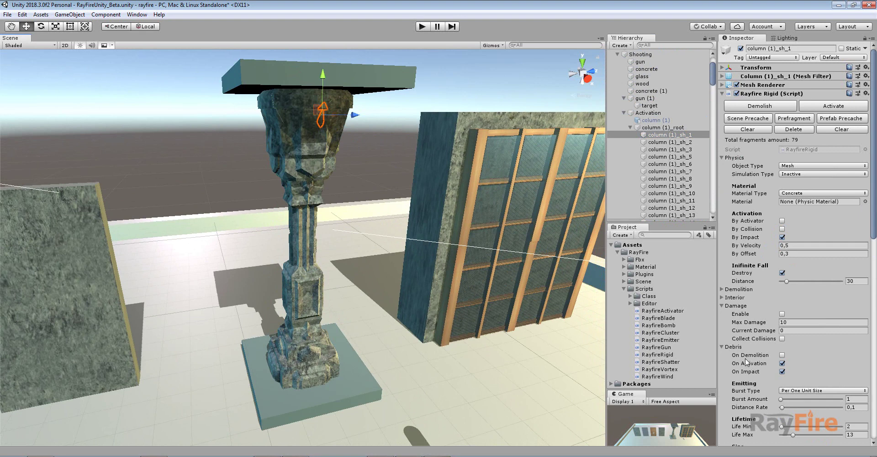
{"action": "scroll", "coordinate": [744, 358], "scroll_direction": "down", "scroll_amount": 5}
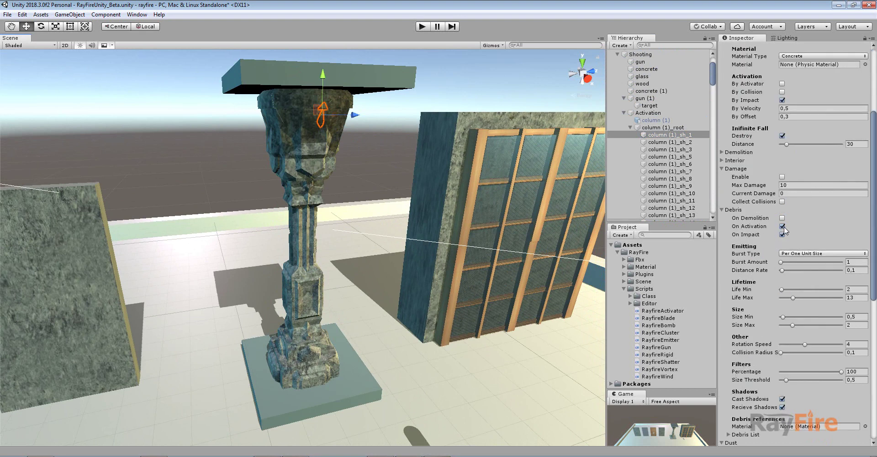
{"action": "scroll", "coordinate": [279, 235], "scroll_direction": "down", "scroll_amount": 6}
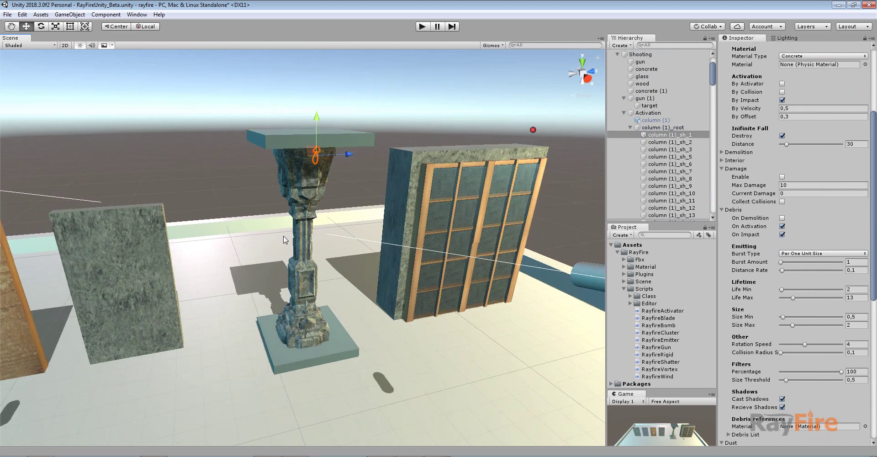
{"action": "scroll", "coordinate": [323, 239], "scroll_direction": "down", "scroll_amount": 3}
{"action": "scroll", "coordinate": [324, 239], "scroll_direction": "up", "scroll_amount": 3}
{"action": "middle_click_drag", "start_coordinate": [323, 240], "coordinate": [247, 247]}
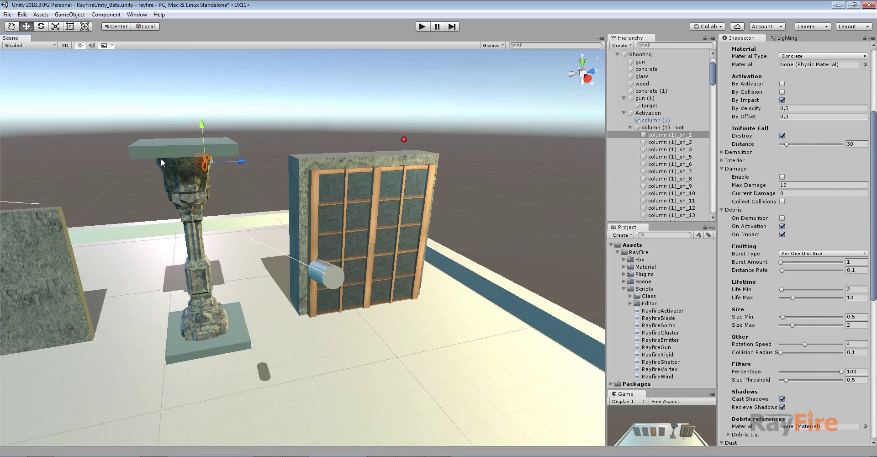
{"action": "left_click_drag", "start_coordinate": [144, 135], "coordinate": [241, 337]}
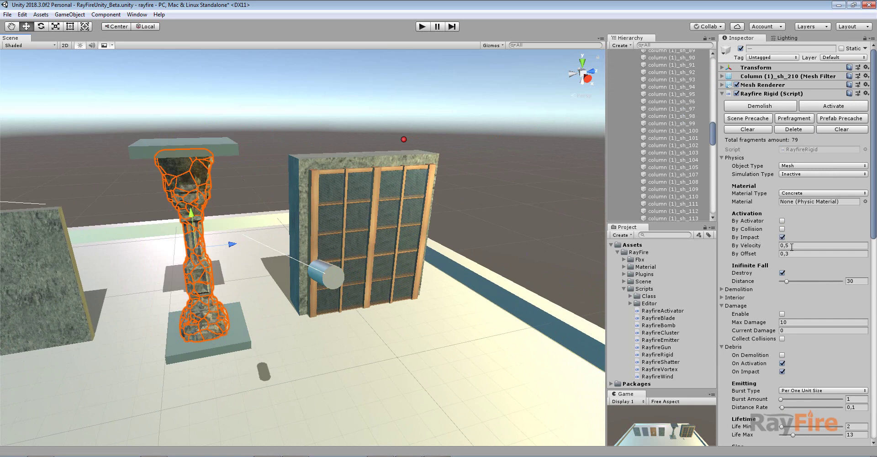
{"action": "left_click_drag", "start_coordinate": [791, 246], "coordinate": [780, 254]}
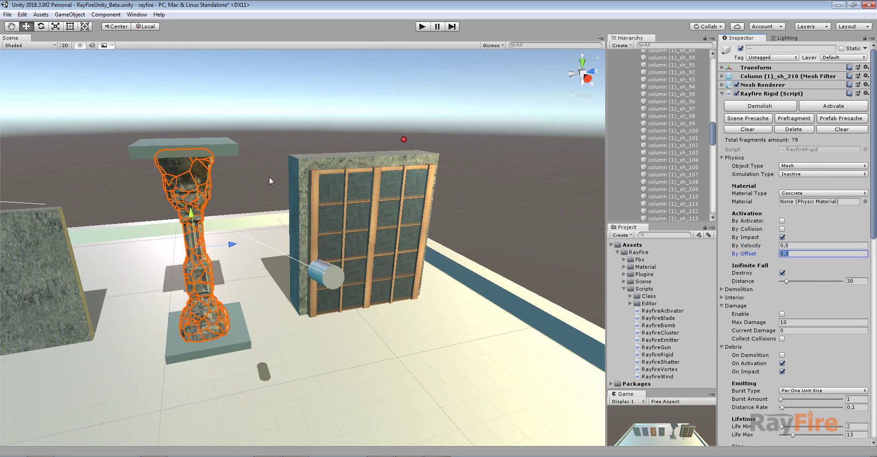
Place the target sphere near the column and assign it as gun (1)'s Target.
{"action": "left_click", "coordinate": [404, 138]}
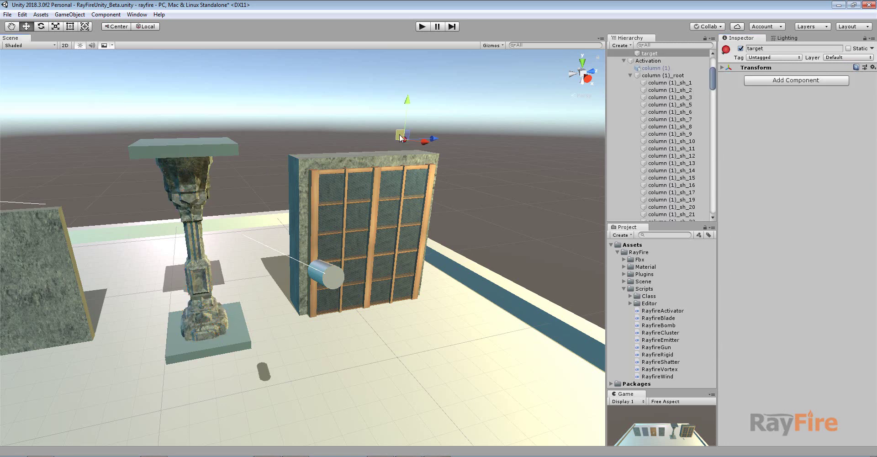
{"action": "left_click_drag", "start_coordinate": [402, 138], "coordinate": [303, 253]}
{"action": "left_click", "coordinate": [320, 269]}
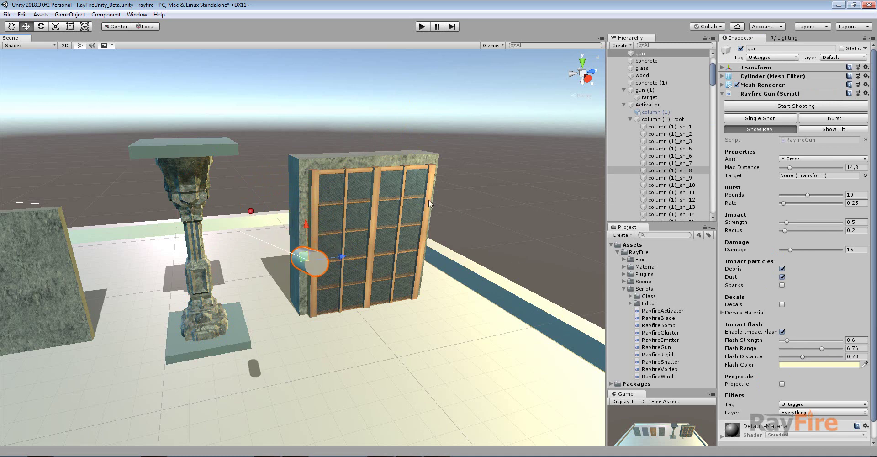
{"action": "left_click", "coordinate": [630, 120]}
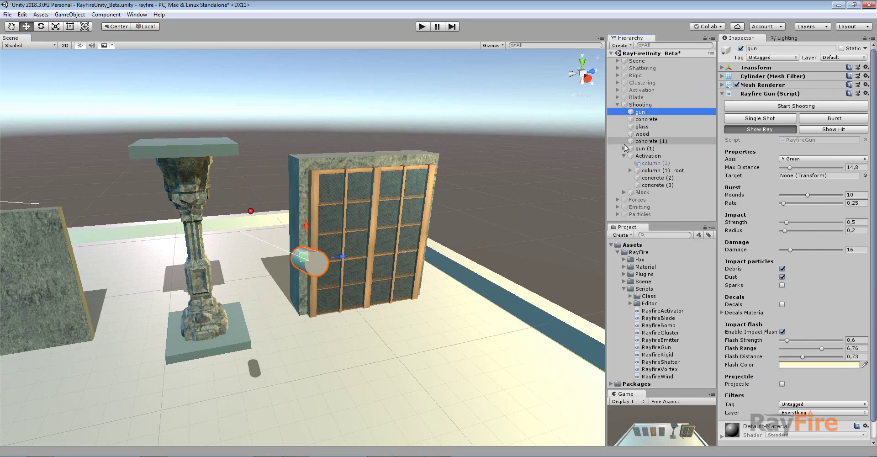
{"action": "left_click_drag", "start_coordinate": [651, 156], "coordinate": [813, 176]}
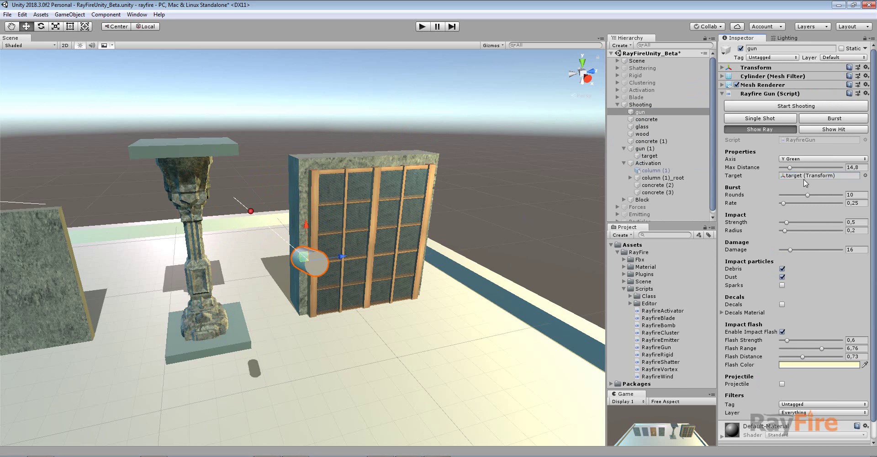
Position the target at the column's upper section and move the gun down-left to aim.
{"action": "left_click", "coordinate": [251, 212]}
{"action": "left_click_drag", "start_coordinate": [242, 208], "coordinate": [234, 178]}
{"action": "left_click_drag", "start_coordinate": [303, 272], "coordinate": [373, 242], "text": "alt"}
{"action": "left_click", "coordinate": [531, 182]}
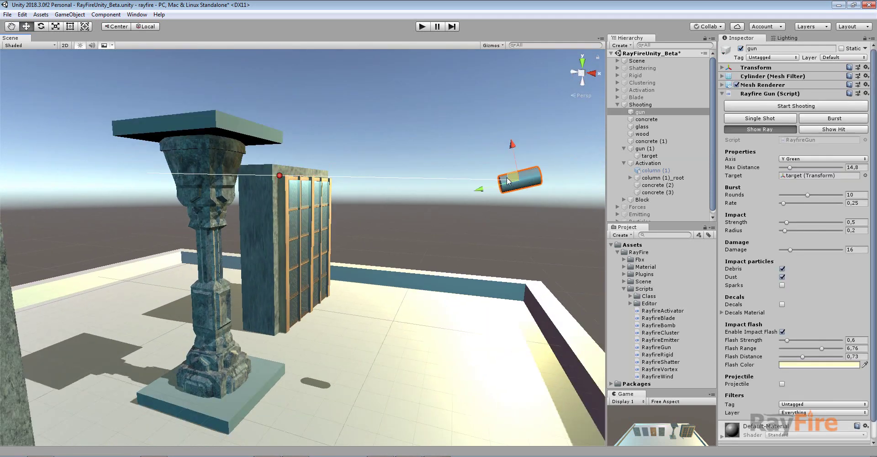
{"action": "left_click_drag", "start_coordinate": [510, 176], "coordinate": [399, 207]}
{"action": "left_click", "coordinate": [281, 179]}
{"action": "left_click_drag", "start_coordinate": [320, 142], "coordinate": [246, 166], "text": "alt"}
{"action": "left_click", "coordinate": [245, 181]}
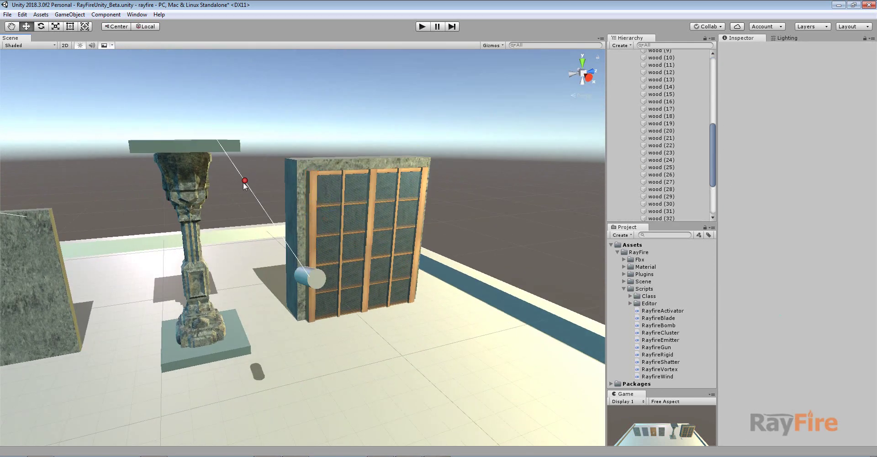
Run the scene and set gun (1) firing continuously.
{"action": "left_click", "coordinate": [422, 27]}
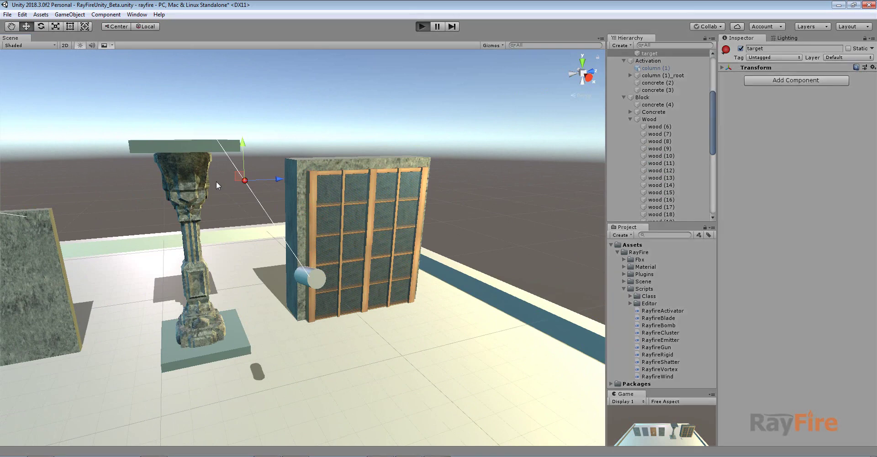
{"action": "middle_click_drag", "start_coordinate": [216, 181], "coordinate": [282, 135]}
{"action": "scroll", "coordinate": [283, 136], "scroll_direction": "up", "scroll_amount": 2}
{"action": "left_click", "coordinate": [389, 214]}
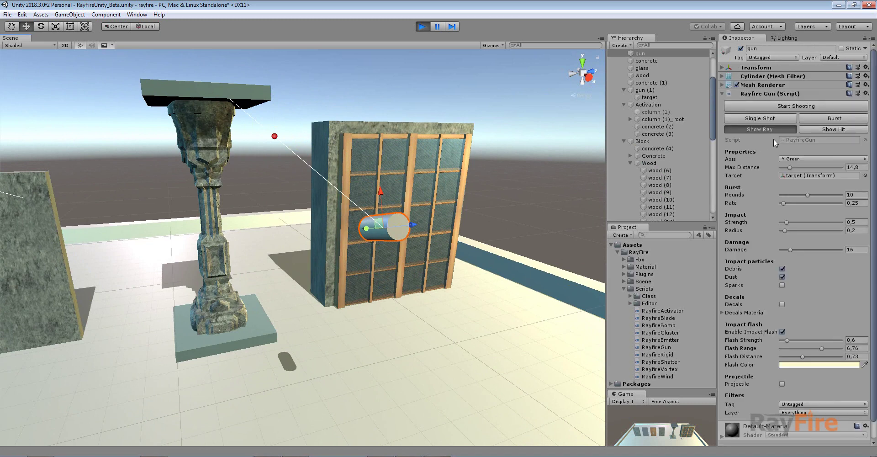
{"action": "left_click", "coordinate": [774, 106]}
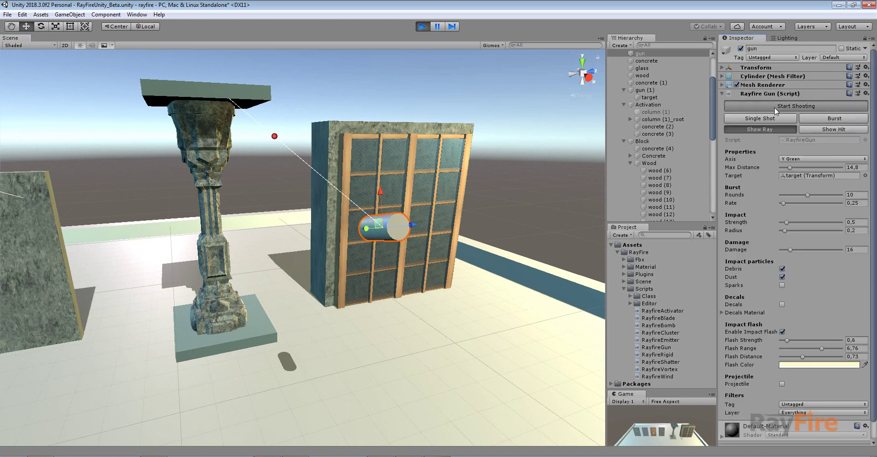
Sweep the target through the column until it collapses, stop playback, and marquee-select the shards.
{"action": "left_click", "coordinate": [275, 138]}
{"action": "mouse_move", "coordinate": [275, 139]}
{"action": "left_mouse_down", "text": "alt"}
{"action": "mouse_move", "coordinate": [213, 185]}
{"action": "mouse_move", "coordinate": [199, 209]}
{"action": "mouse_move", "coordinate": [223, 204]}
{"action": "mouse_move", "coordinate": [212, 230]}
{"action": "mouse_move", "coordinate": [203, 197]}
{"action": "mouse_move", "coordinate": [219, 213]}
{"action": "mouse_move", "coordinate": [254, 196]}
{"action": "mouse_move", "coordinate": [270, 154]}
{"action": "left_mouse_up", "text": "alt"}
{"action": "scroll", "coordinate": [257, 168], "scroll_direction": "up", "scroll_amount": 2}
{"action": "middle_click_drag", "start_coordinate": [256, 168], "coordinate": [287, 208]}
{"action": "left_click_drag", "start_coordinate": [270, 204], "coordinate": [260, 293]}
{"action": "left_click_drag", "start_coordinate": [321, 302], "coordinate": [276, 263], "text": "alt"}
{"action": "scroll", "coordinate": [276, 263], "scroll_direction": "down", "scroll_amount": 2}
{"action": "middle_click_drag", "start_coordinate": [286, 254], "coordinate": [295, 281]}
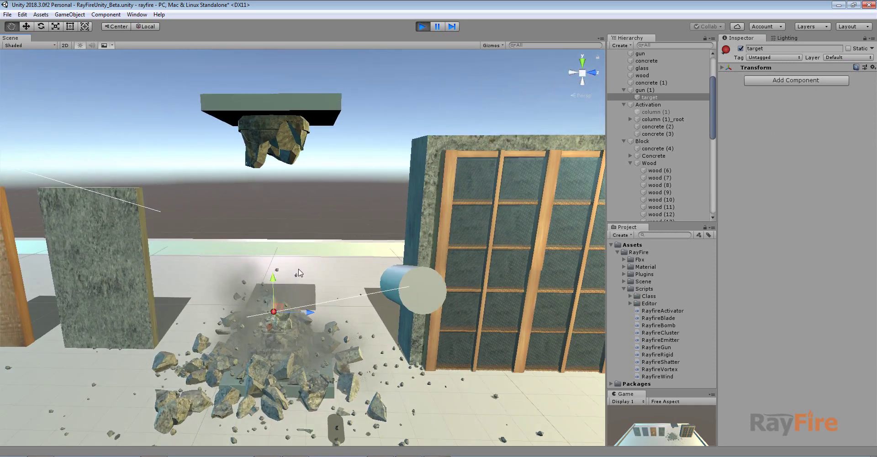
{"action": "left_click_drag", "start_coordinate": [286, 273], "coordinate": [285, 163]}
{"action": "left_click", "coordinate": [419, 27]}
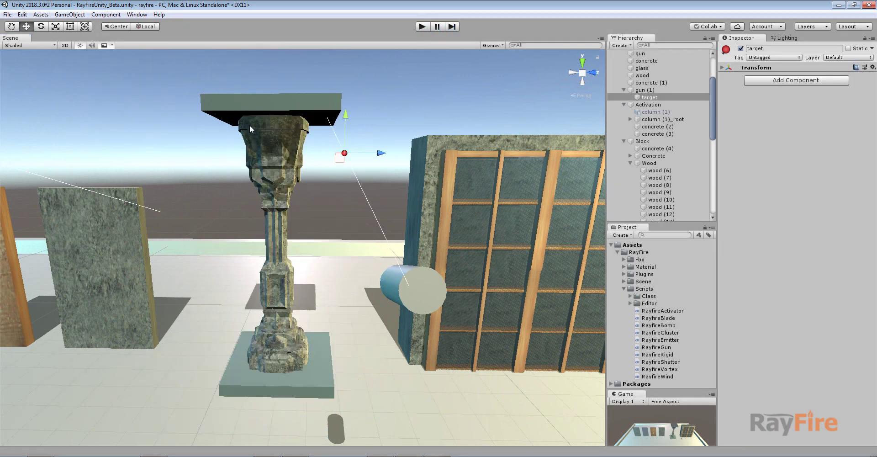
{"action": "left_click_drag", "start_coordinate": [226, 97], "coordinate": [331, 381]}
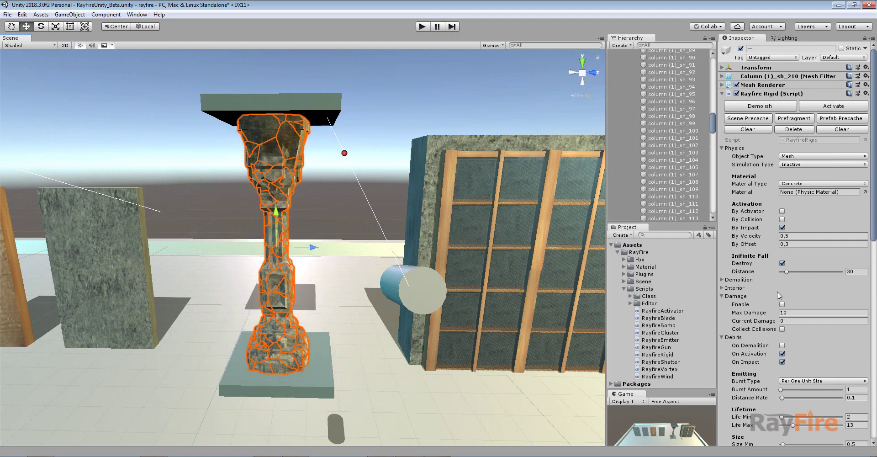
Collapse the Damage, Debris and Dust foldouts in Rayfire Rigid and enter play mode.
{"action": "left_click", "coordinate": [739, 296]}
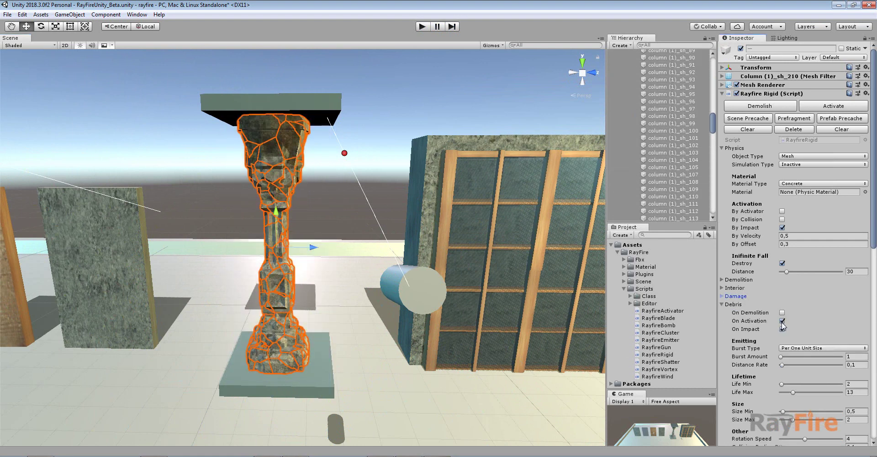
{"action": "left_click", "coordinate": [734, 304]}
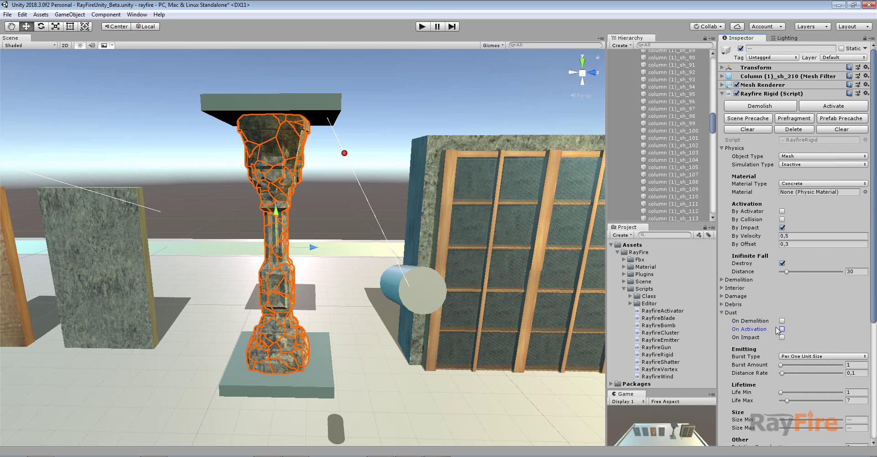
{"action": "left_click", "coordinate": [730, 312]}
{"action": "left_click", "coordinate": [427, 27]}
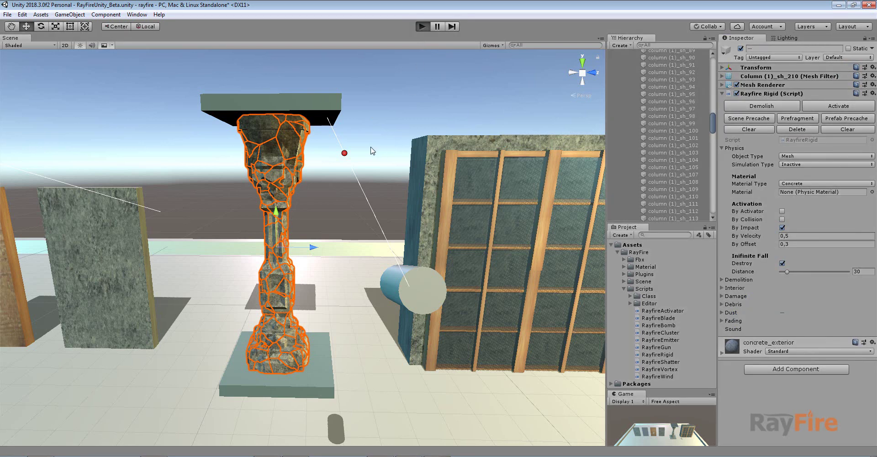
Start the gun firing and sweep the red target along the column to shatter it.
{"action": "left_click", "coordinate": [344, 153]}
{"action": "left_click", "coordinate": [397, 283]}
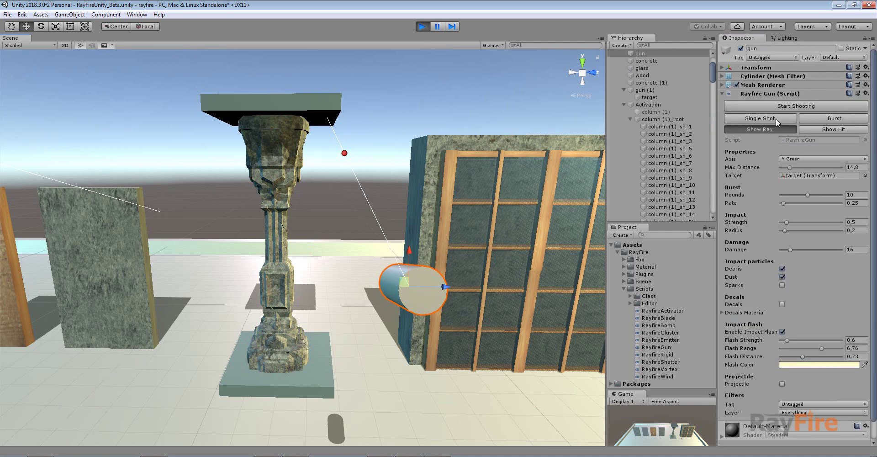
{"action": "left_click", "coordinate": [344, 154]}
{"action": "scroll", "coordinate": [346, 158], "scroll_direction": "up", "scroll_amount": 2}
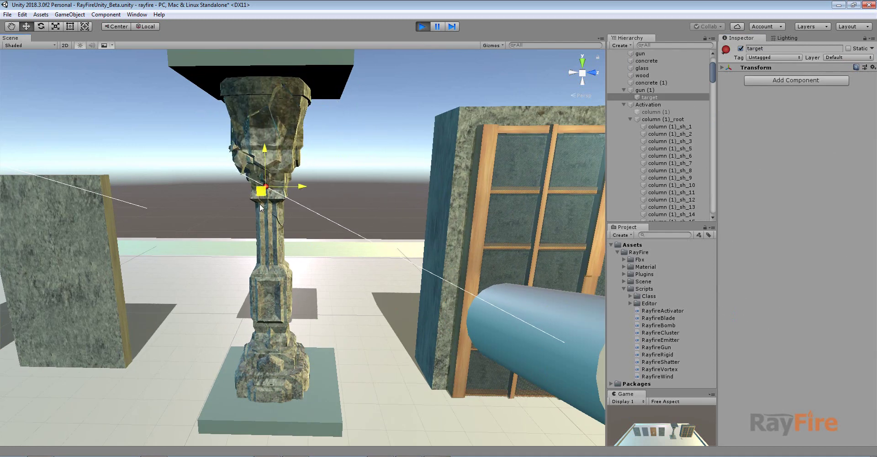
{"action": "left_click_drag", "start_coordinate": [260, 204], "coordinate": [275, 153]}
View the column's debris pile, reselect the gun cylinder and stop playback.
{"action": "scroll", "coordinate": [352, 205], "scroll_direction": "down", "scroll_amount": 3}
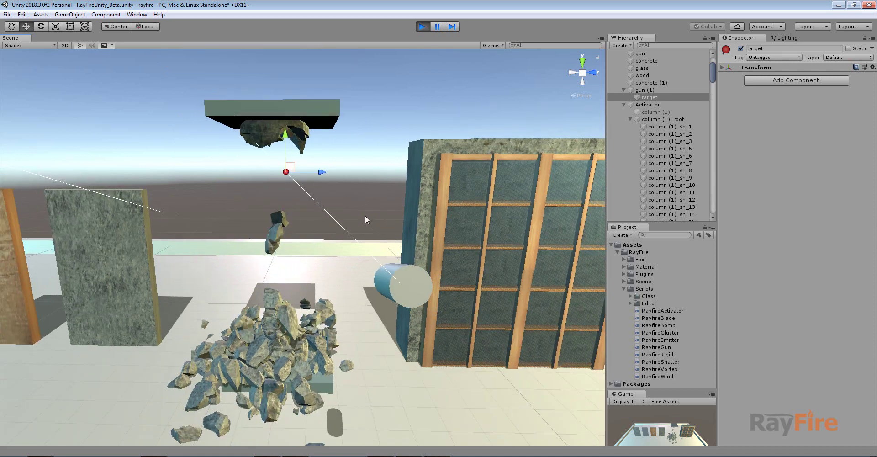
{"action": "middle_click_drag", "start_coordinate": [367, 206], "coordinate": [340, 194]}
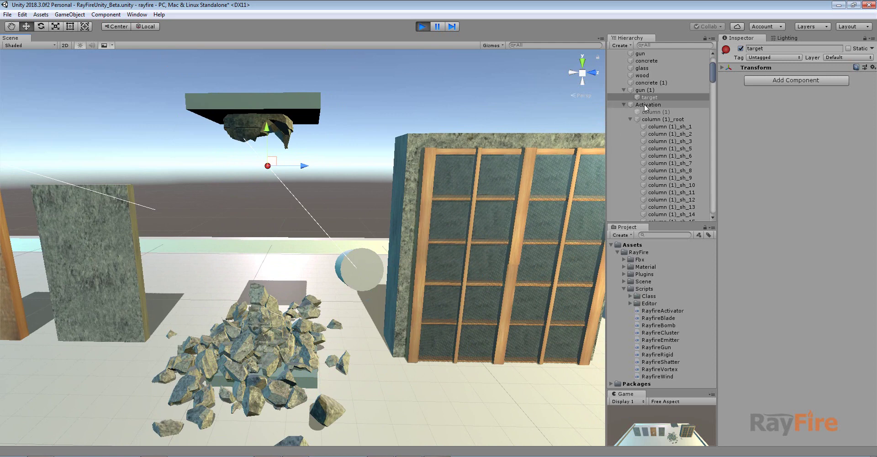
{"action": "left_click", "coordinate": [366, 266]}
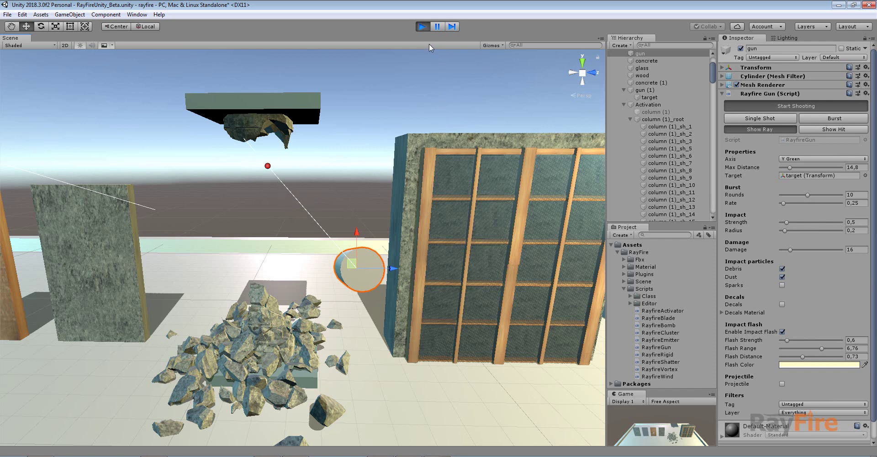
{"action": "left_click", "coordinate": [420, 28]}
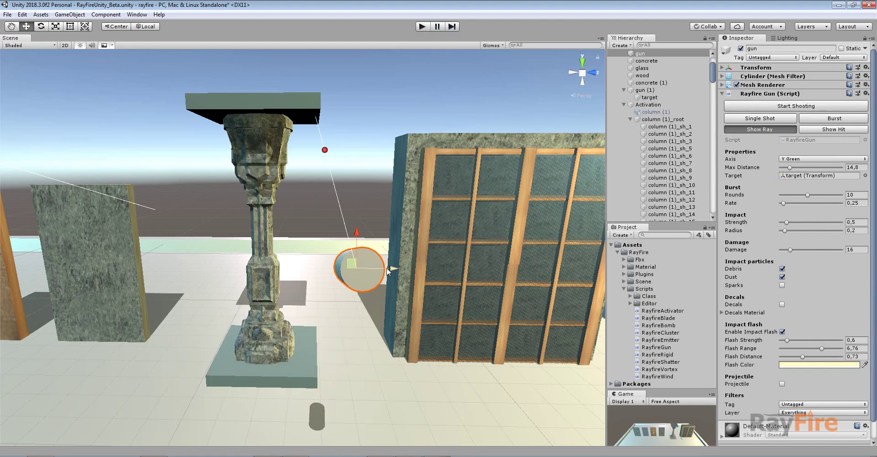
Select all the wall's wood pieces and frame them in view.
{"action": "scroll", "coordinate": [450, 229], "scroll_direction": "down", "scroll_amount": 4}
{"action": "middle_click_drag", "start_coordinate": [450, 229], "coordinate": [349, 212]}
{"action": "left_click_drag", "start_coordinate": [369, 220], "coordinate": [386, 247], "text": "alt"}
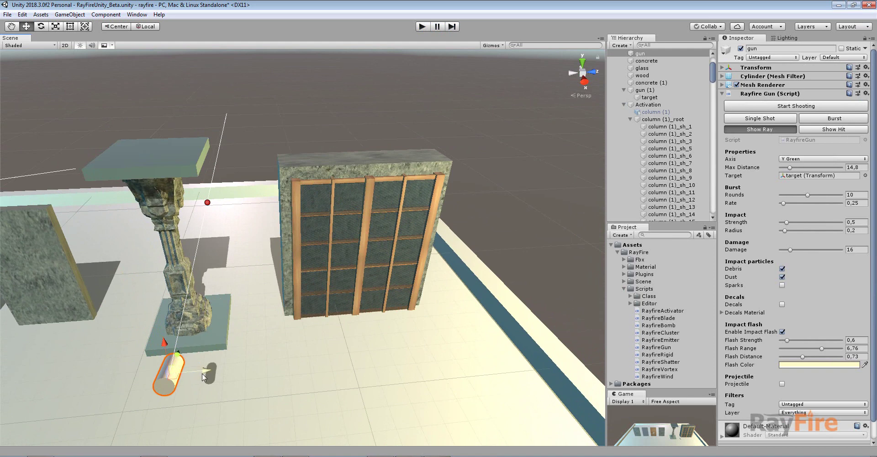
{"action": "left_click_drag", "start_coordinate": [284, 161], "coordinate": [441, 320]}
{"action": "key", "text": "f"}
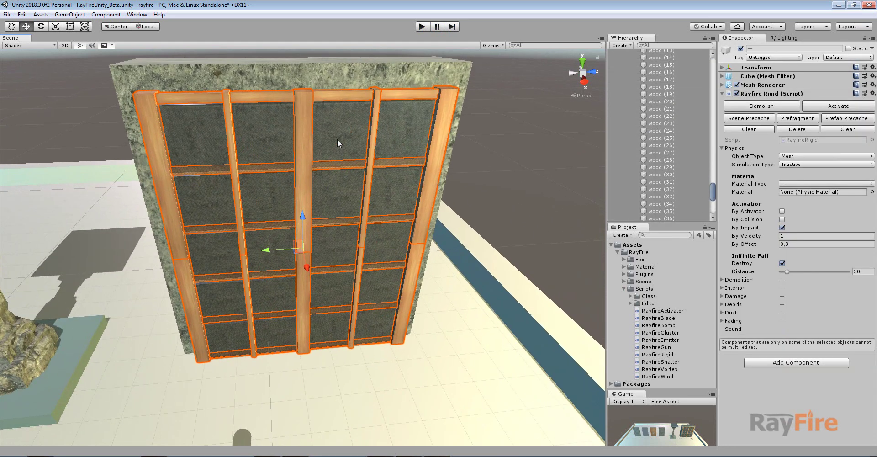
Inspect a glass pane and a concrete strip of the wall from side and front angles.
{"action": "left_click", "coordinate": [337, 138]}
{"action": "key", "text": "f"}
{"action": "left_click_drag", "start_coordinate": [328, 191], "coordinate": [237, 176], "text": "alt"}
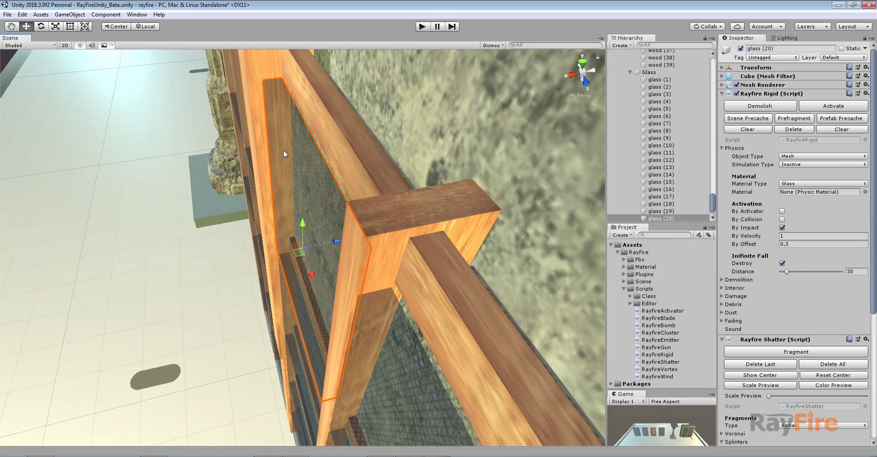
{"action": "left_click_drag", "start_coordinate": [283, 154], "coordinate": [322, 216], "text": "alt"}
{"action": "scroll", "coordinate": [333, 224], "scroll_direction": "up", "scroll_amount": 4}
{"action": "left_click", "coordinate": [339, 207]}
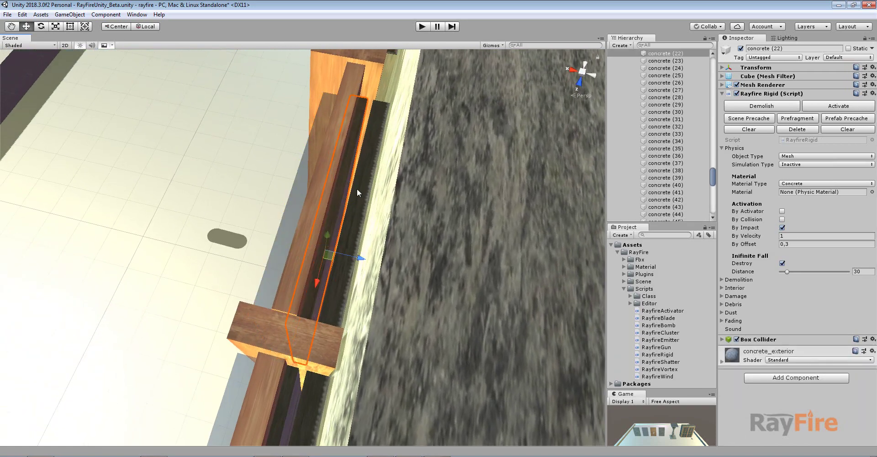
{"action": "scroll", "coordinate": [358, 186], "scroll_direction": "up", "scroll_amount": 4}
{"action": "scroll", "coordinate": [355, 194], "scroll_direction": "down", "scroll_amount": 3}
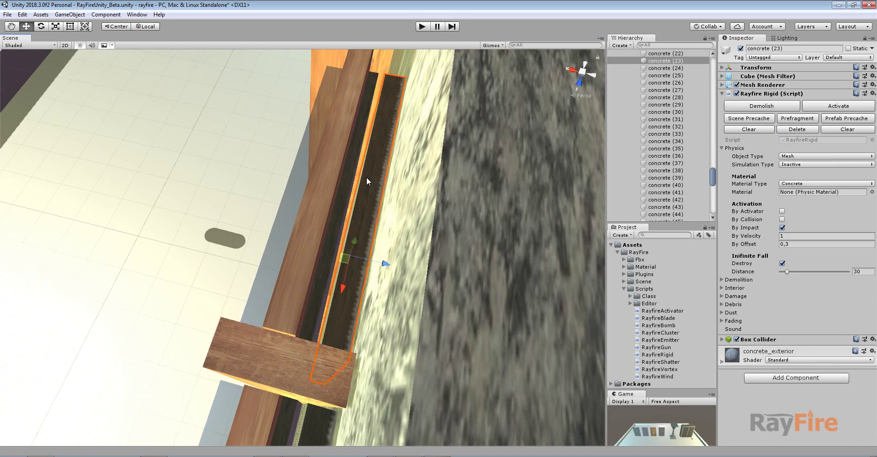
Check the Rayfire Rigid settings of another glass pane and a wood strip.
{"action": "left_click", "coordinate": [310, 169]}
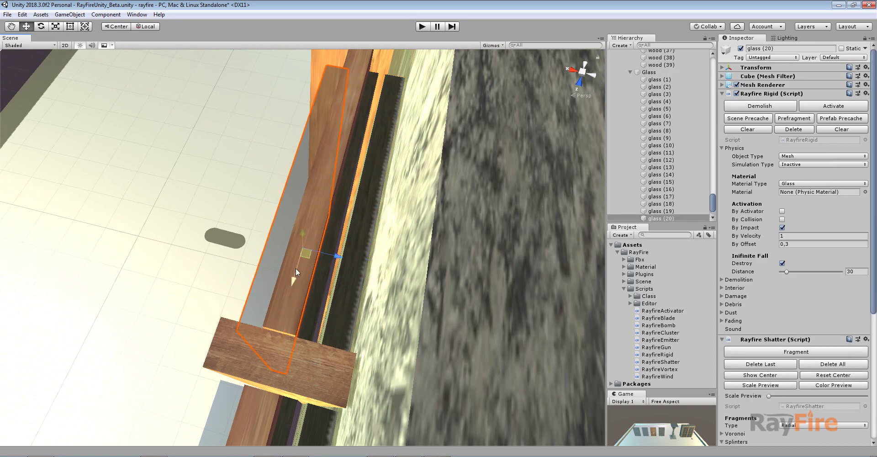
{"action": "left_click_drag", "start_coordinate": [295, 269], "coordinate": [466, 117], "text": "alt"}
{"action": "left_click", "coordinate": [400, 118]}
{"action": "left_click_drag", "start_coordinate": [400, 117], "coordinate": [292, 235], "text": "alt"}
{"action": "left_click", "coordinate": [292, 235]}
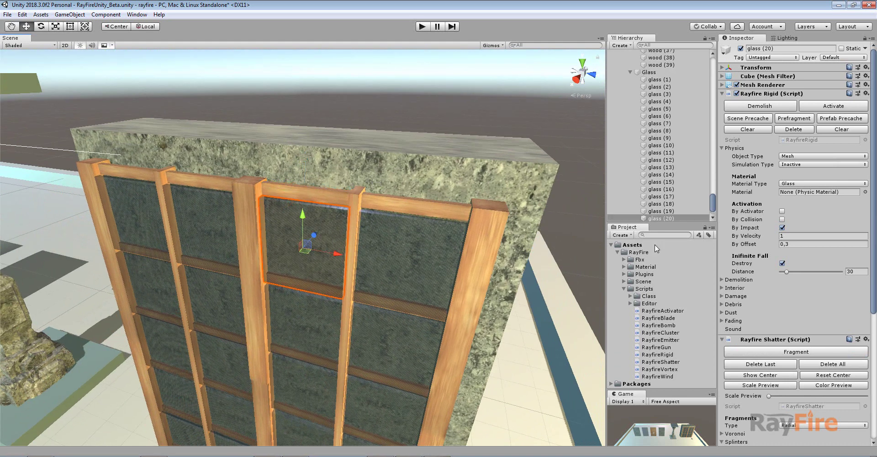
Inspect the wooden frame beams: Inactive, activated By Impact at velocity 1, offset 0.3.
{"action": "left_click", "coordinate": [329, 199]}
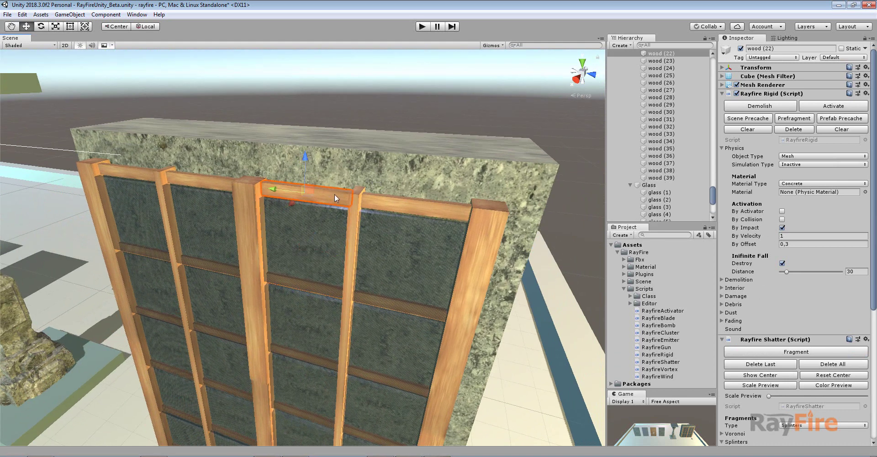
{"action": "left_click_drag", "start_coordinate": [363, 204], "coordinate": [243, 235], "text": "alt"}
{"action": "left_click", "coordinate": [319, 222]}
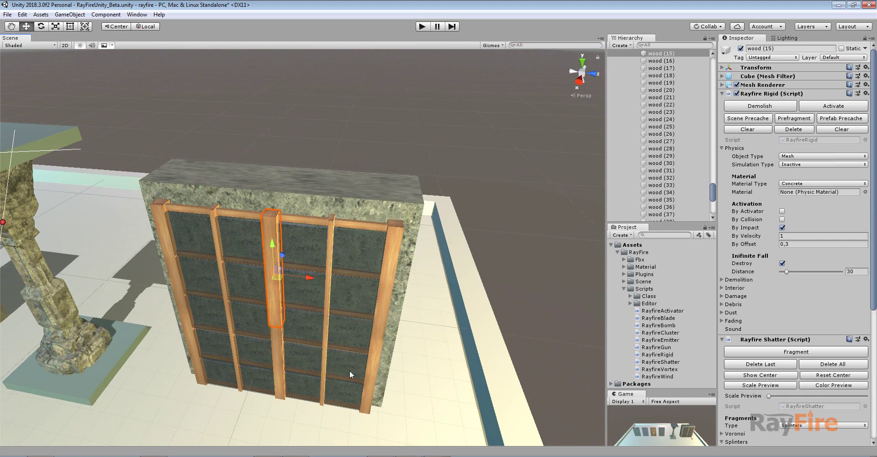
{"action": "left_click_drag", "start_coordinate": [309, 359], "coordinate": [262, 254], "text": "alt"}
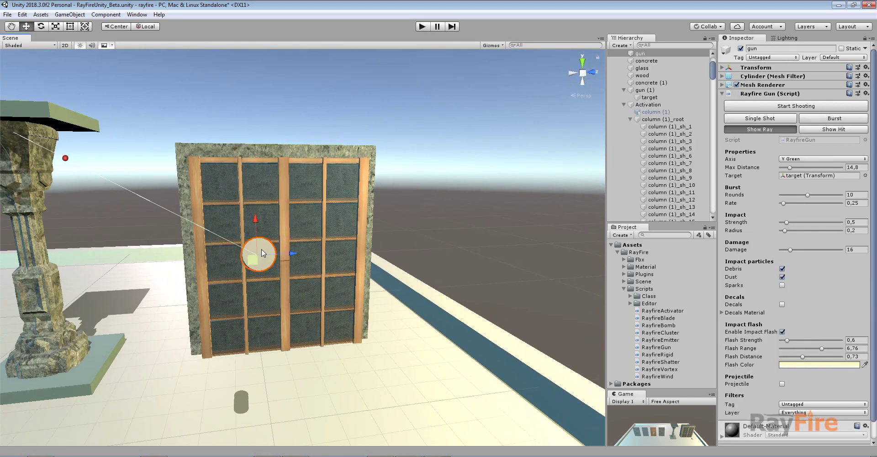
{"action": "left_click_drag", "start_coordinate": [261, 248], "coordinate": [112, 192], "text": "alt"}
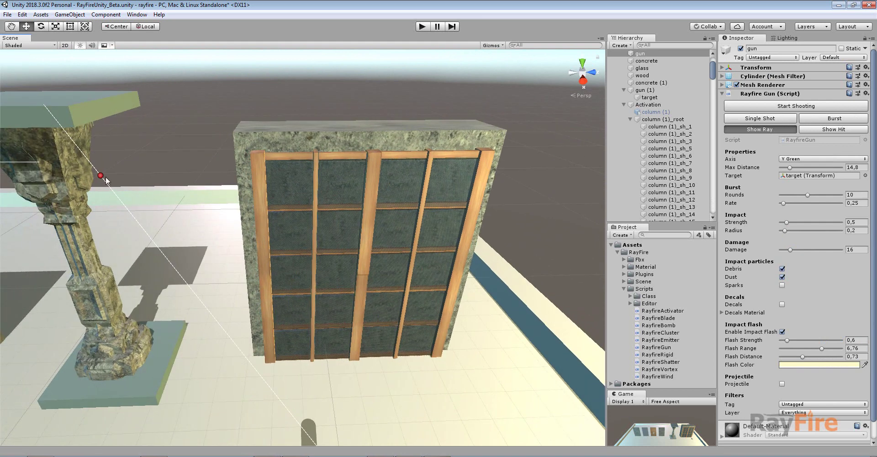
Select the red target sphere, orbit to face the wall head-on, and enter play mode.
{"action": "left_click", "coordinate": [101, 176]}
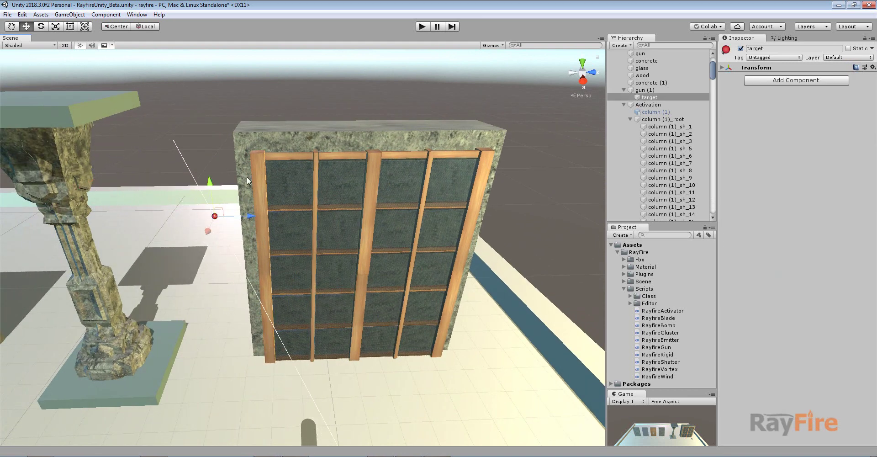
{"action": "scroll", "coordinate": [281, 188], "scroll_direction": "up", "scroll_amount": 2}
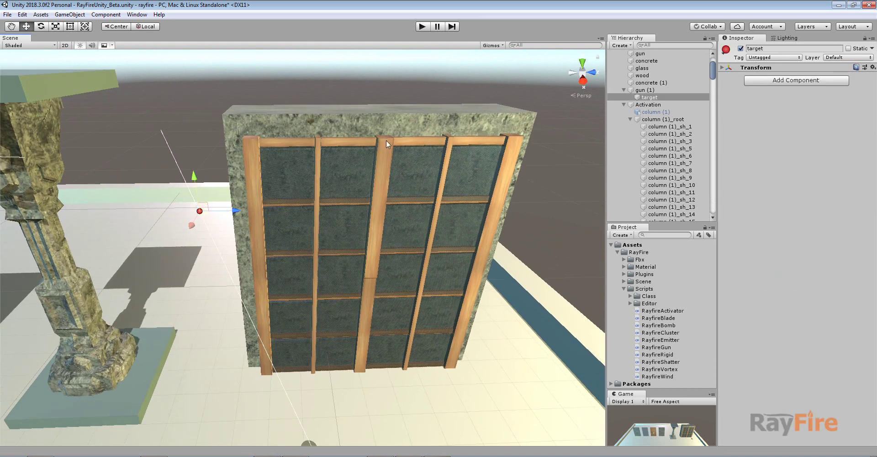
{"action": "left_click_drag", "start_coordinate": [442, 65], "coordinate": [335, 95], "text": "alt"}
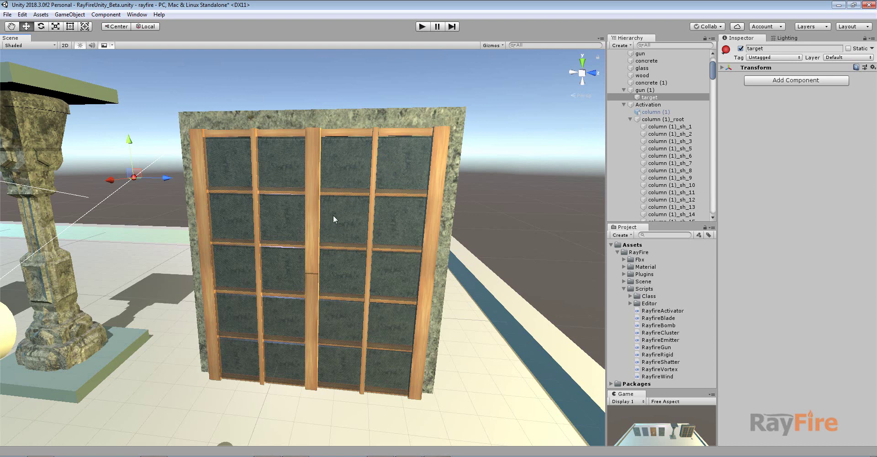
{"action": "middle_click_drag", "start_coordinate": [363, 233], "coordinate": [362, 219]}
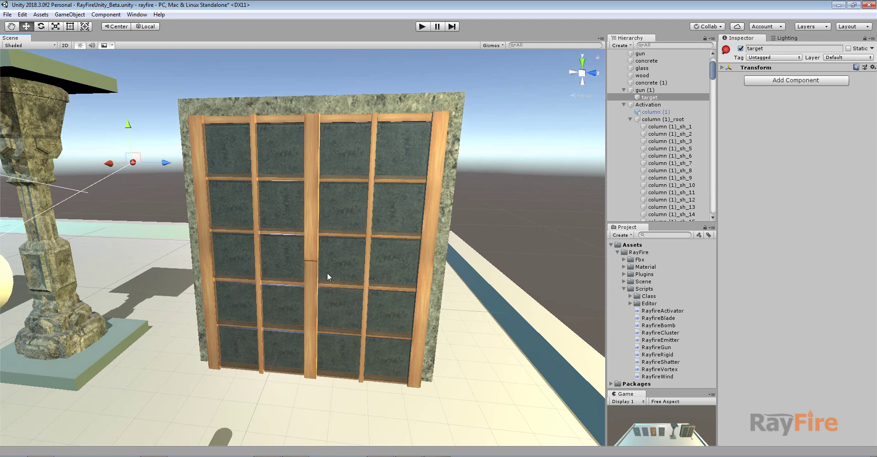
{"action": "left_click_drag", "start_coordinate": [239, 194], "coordinate": [242, 208], "text": "alt"}
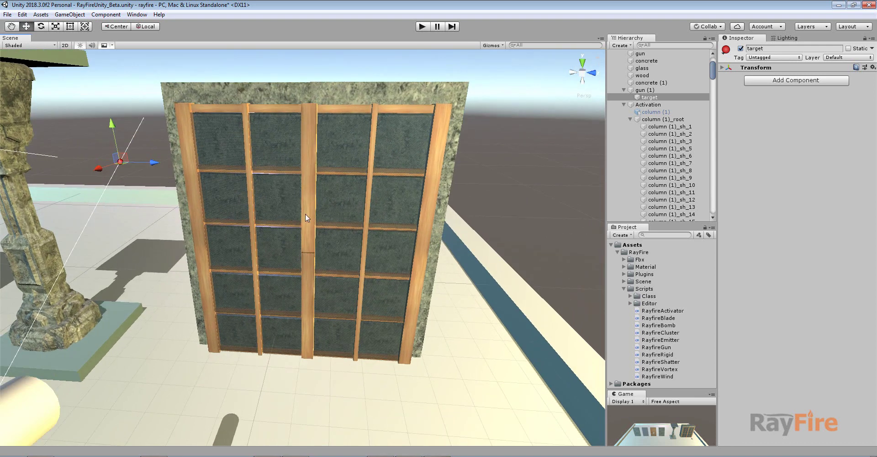
{"action": "left_click", "coordinate": [422, 26]}
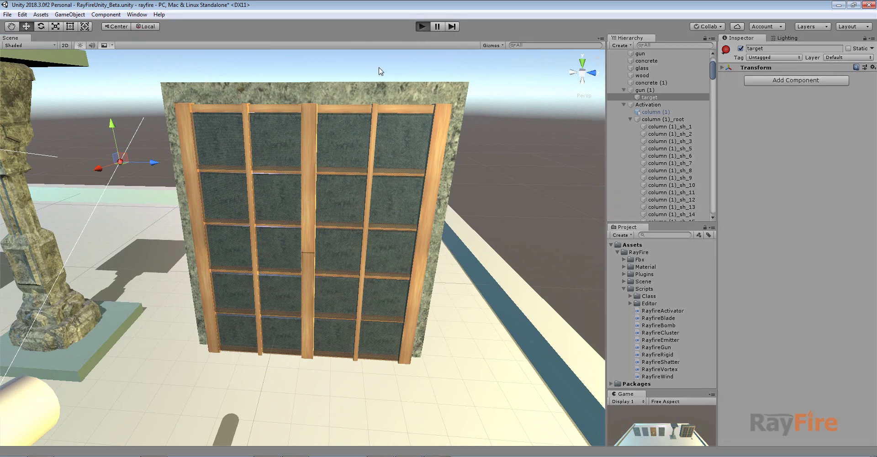
Select the gun, then sweep the red target across the wall so the shots shatter it.
{"action": "left_click", "coordinate": [39, 413]}
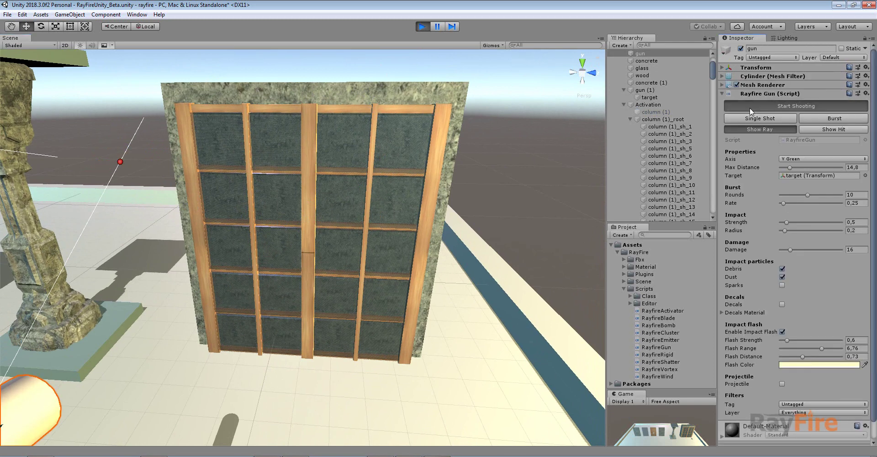
{"action": "left_click", "coordinate": [120, 162]}
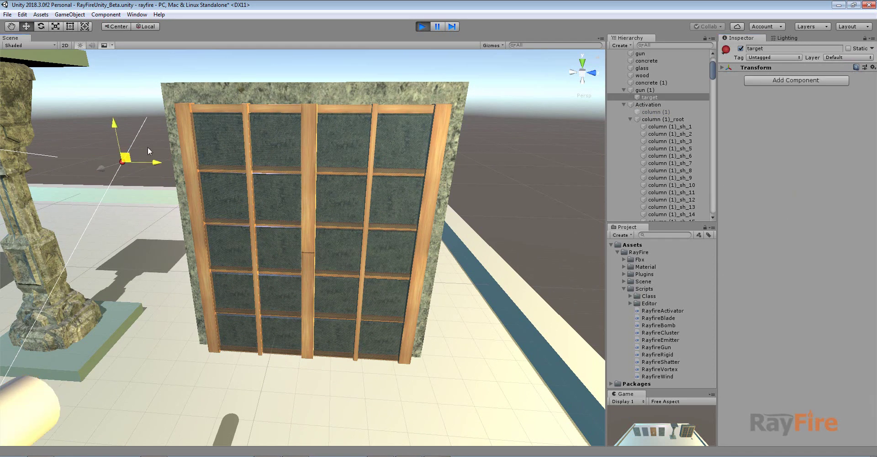
{"action": "left_click_drag", "start_coordinate": [129, 157], "coordinate": [318, 410]}
{"action": "scroll", "coordinate": [260, 387], "scroll_direction": "up", "scroll_amount": 3}
{"action": "middle_click_drag", "start_coordinate": [260, 387], "coordinate": [278, 201]}
Orbit over the debris pile to inspect the shattered glass, concrete and wood.
{"action": "scroll", "coordinate": [276, 202], "scroll_direction": "up", "scroll_amount": 1}
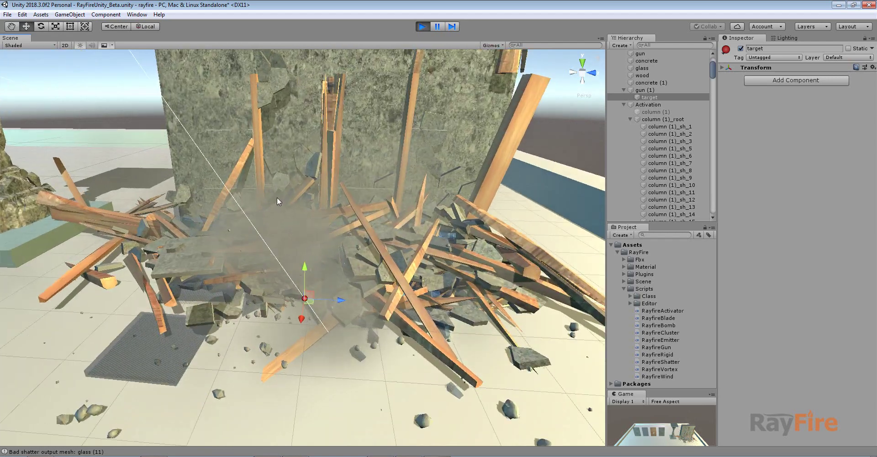
{"action": "left_click_drag", "start_coordinate": [276, 202], "coordinate": [270, 256], "text": "alt"}
{"action": "scroll", "coordinate": [270, 232], "scroll_direction": "up", "scroll_amount": 2}
{"action": "middle_click_drag", "start_coordinate": [270, 232], "coordinate": [341, 251]}
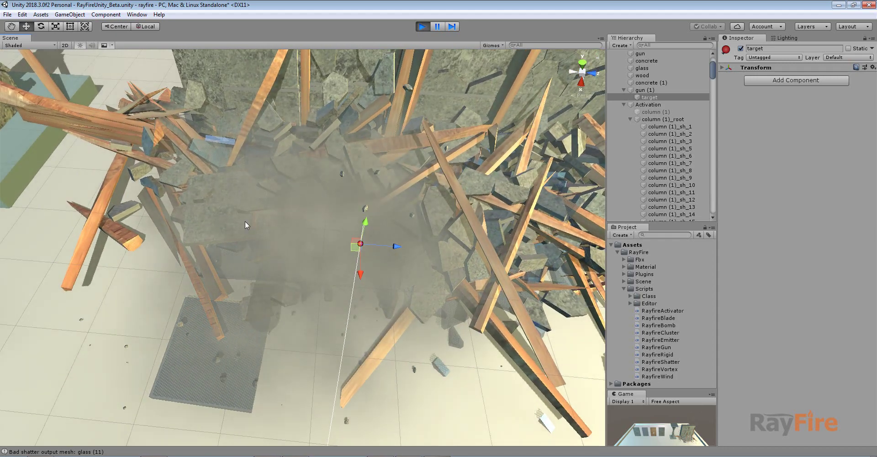
{"action": "left_click_drag", "start_coordinate": [256, 237], "coordinate": [331, 229], "text": "alt"}
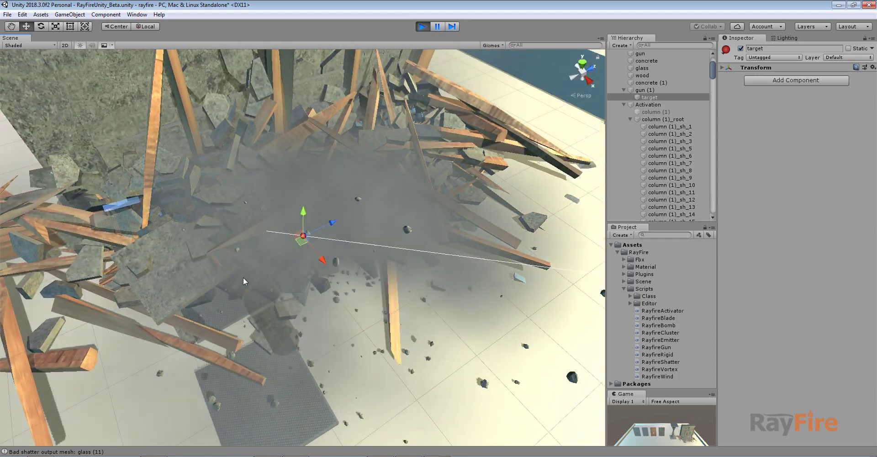
Keep moving the aim point left, up-right and across the wall to bring down the rest.
{"action": "right_click_drag", "start_coordinate": [261, 268], "coordinate": [352, 221]}
{"action": "left_click_drag", "start_coordinate": [353, 218], "coordinate": [254, 237]}
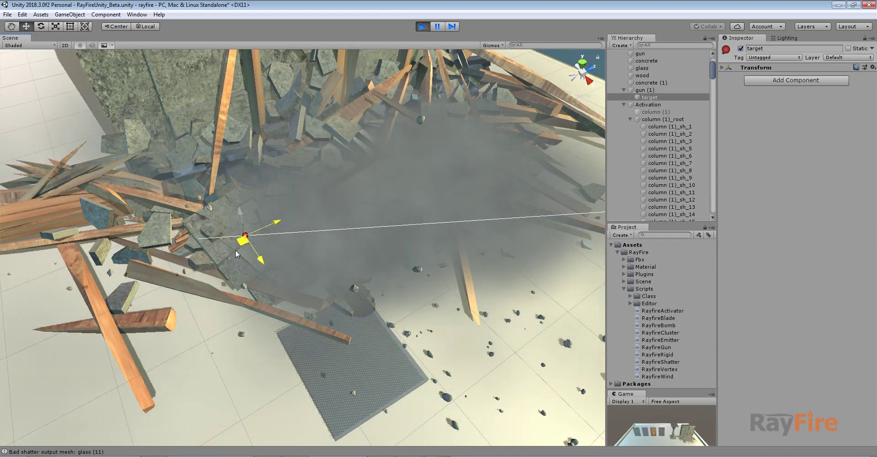
{"action": "left_click_drag", "start_coordinate": [220, 224], "coordinate": [389, 182]}
{"action": "left_click_drag", "start_coordinate": [435, 144], "coordinate": [245, 92]}
{"action": "scroll", "coordinate": [246, 91], "scroll_direction": "down", "scroll_amount": 5}
{"action": "middle_click_drag", "start_coordinate": [245, 92], "coordinate": [259, 225]}
{"action": "scroll", "coordinate": [260, 225], "scroll_direction": "up", "scroll_amount": 4}
{"action": "left_click_drag", "start_coordinate": [279, 151], "coordinate": [253, 103]}
{"action": "scroll", "coordinate": [372, 193], "scroll_direction": "down", "scroll_amount": 3}
{"action": "left_click_drag", "start_coordinate": [371, 194], "coordinate": [424, 232], "text": "alt"}
Inspect debris fragments such as the wood (32)_sh_6 plank, then stop playback with Ctrl+P.
{"action": "left_click", "coordinate": [510, 237]}
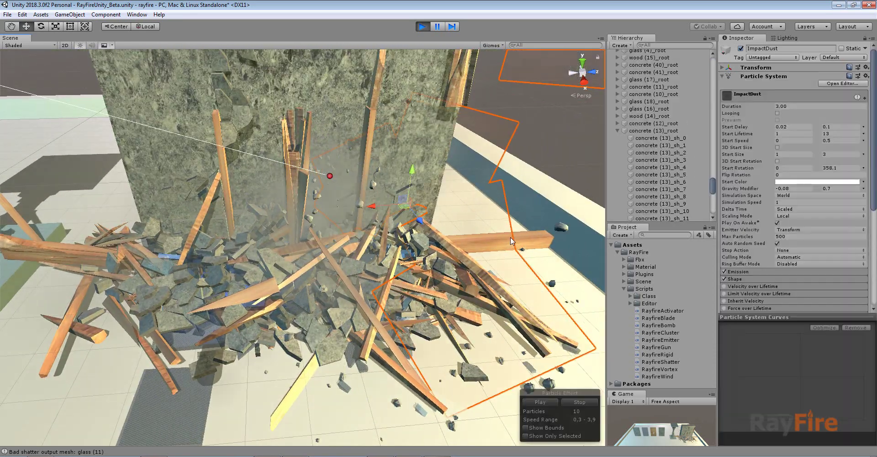
{"action": "left_click", "coordinate": [37, 256]}
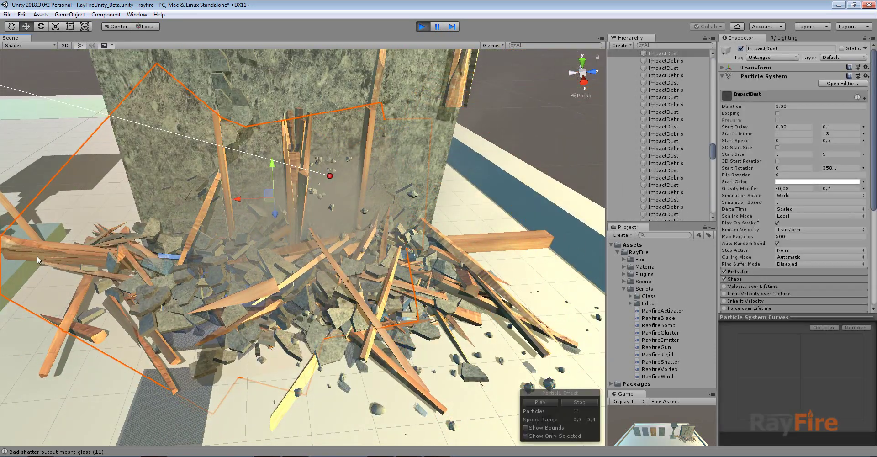
{"action": "left_click", "coordinate": [50, 358]}
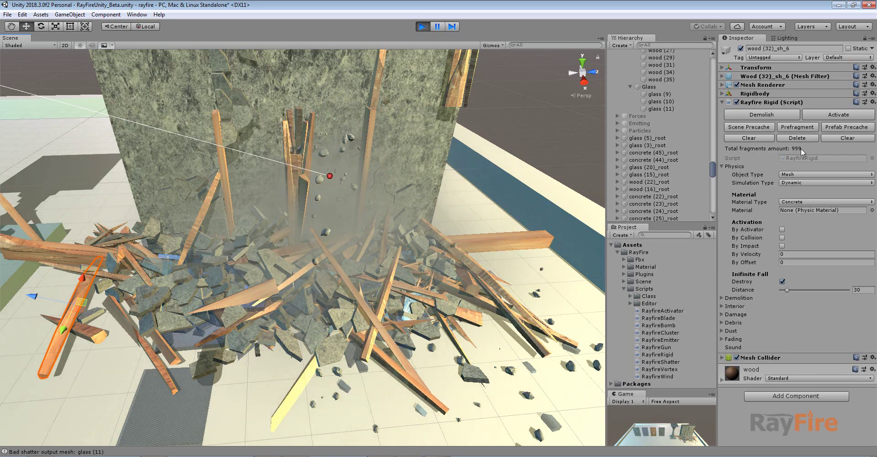
{"action": "left_click_drag", "start_coordinate": [392, 207], "coordinate": [319, 260], "text": "alt"}
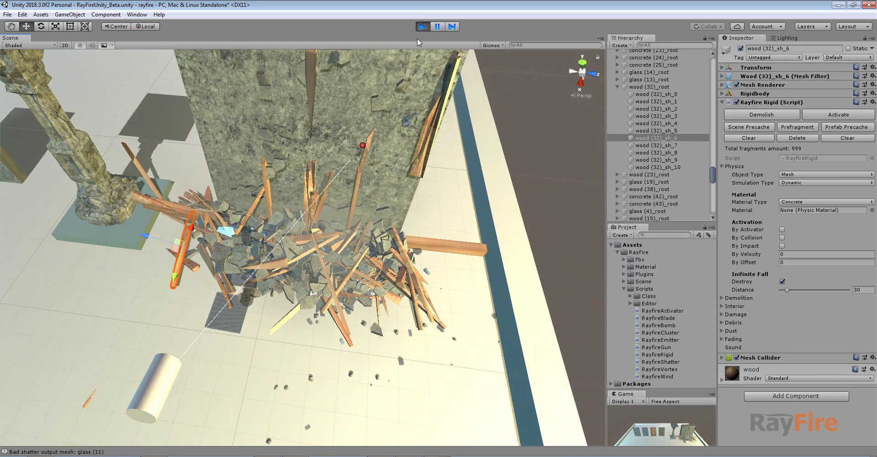
{"action": "key", "text": "ctrl+p"}
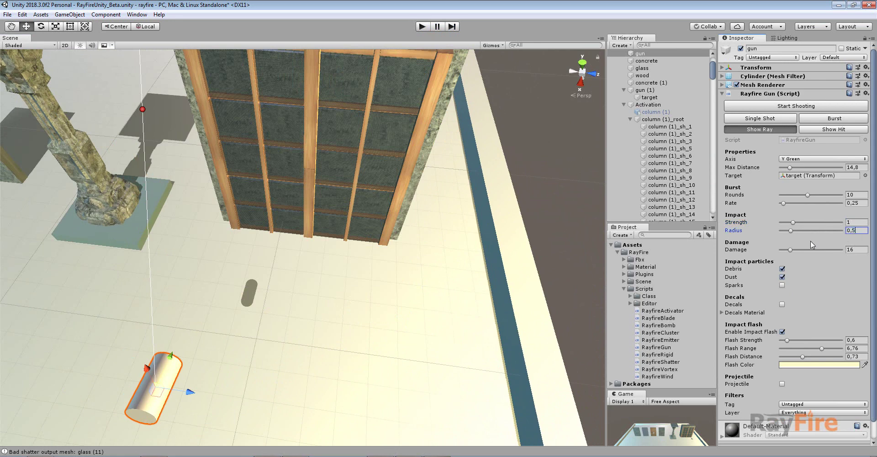
Select the target sphere, level the view on the wall, and restart play mode.
{"action": "scroll", "coordinate": [433, 220], "scroll_direction": "down", "scroll_amount": 2}
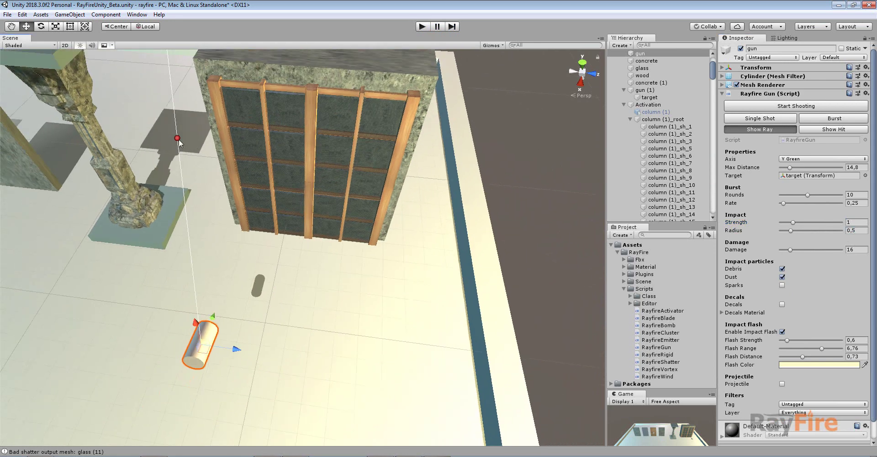
{"action": "left_click", "coordinate": [177, 138]}
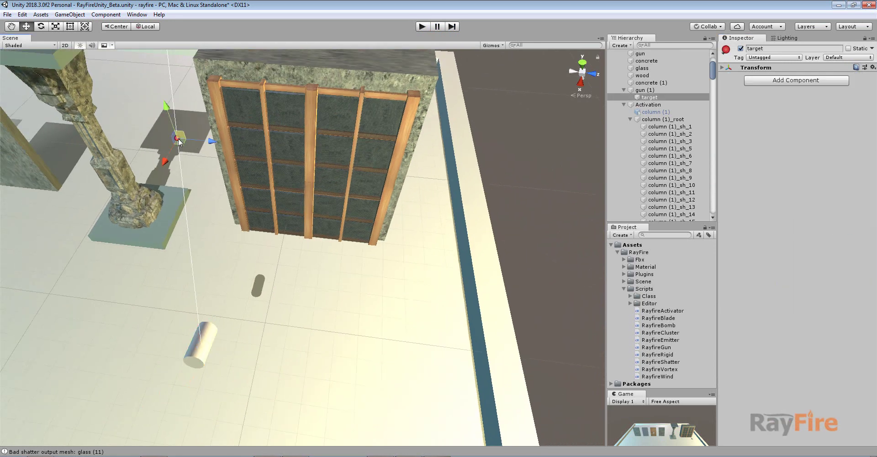
{"action": "left_click_drag", "start_coordinate": [346, 157], "coordinate": [450, 48], "text": "alt"}
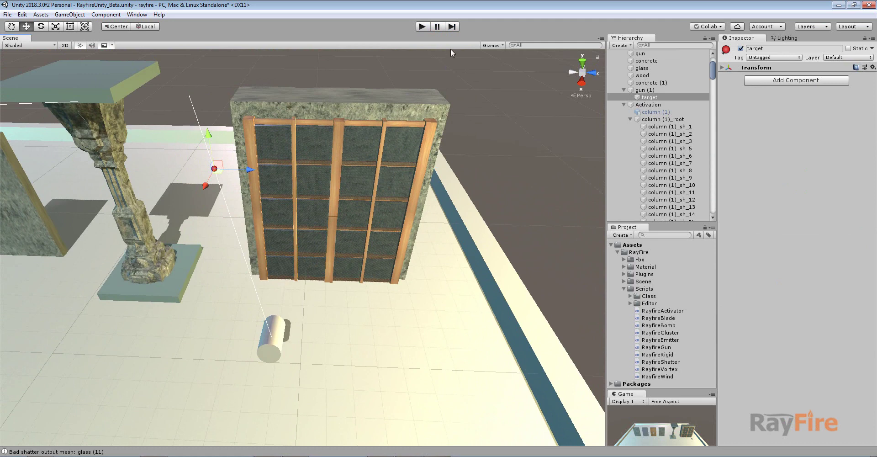
{"action": "left_click", "coordinate": [422, 29]}
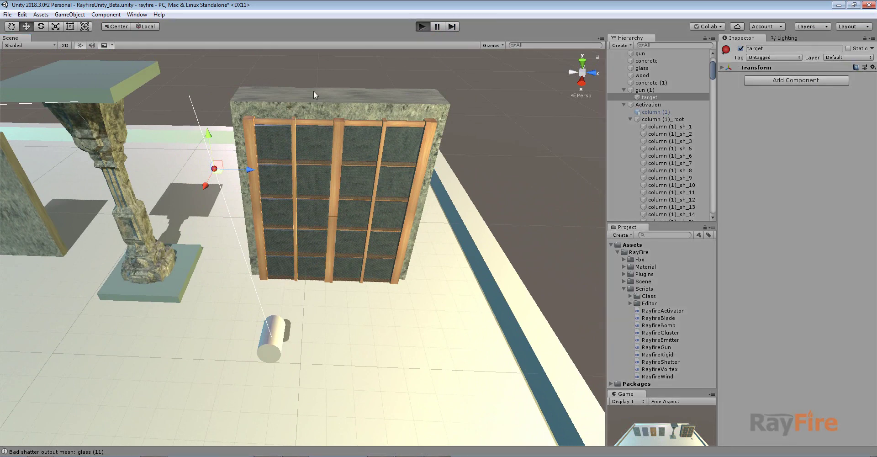
Select the gun, then the target, and bring the wooden wall into a horizontal view.
{"action": "left_click", "coordinate": [266, 353]}
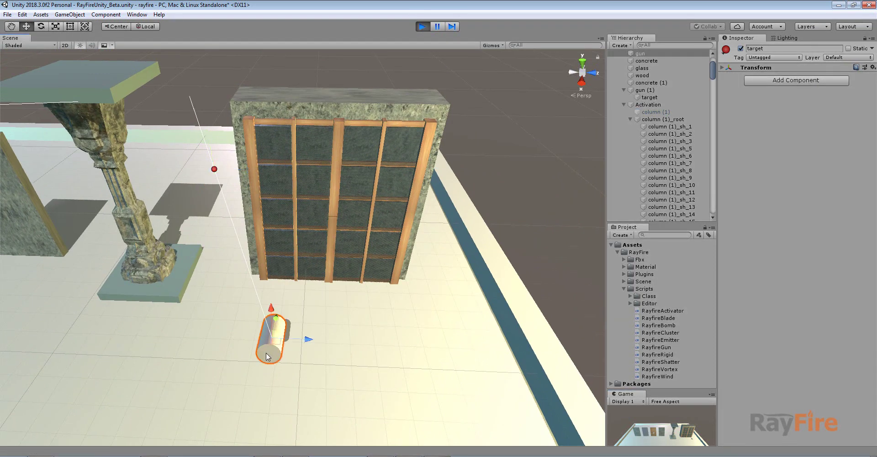
{"action": "left_click", "coordinate": [214, 170]}
{"action": "scroll", "coordinate": [214, 176], "scroll_direction": "up", "scroll_amount": 7}
{"action": "middle_click_drag", "start_coordinate": [210, 135], "coordinate": [185, 168]}
{"action": "left_click_drag", "start_coordinate": [232, 202], "coordinate": [148, 159], "text": "alt"}
{"action": "middle_click_drag", "start_coordinate": [198, 158], "coordinate": [279, 157]}
{"action": "scroll", "coordinate": [139, 143], "scroll_direction": "up", "scroll_amount": 3}
Sweep the aim point across the wall and through the rubble, then orbit over the debris.
{"action": "mouse_move", "coordinate": [212, 106]}
{"action": "left_mouse_down"}
{"action": "mouse_move", "coordinate": [380, 127]}
{"action": "mouse_move", "coordinate": [452, 98]}
{"action": "mouse_move", "coordinate": [424, 193]}
{"action": "mouse_move", "coordinate": [366, 215]}
{"action": "mouse_move", "coordinate": [274, 196]}
{"action": "mouse_move", "coordinate": [188, 165]}
{"action": "mouse_move", "coordinate": [122, 187]}
{"action": "mouse_move", "coordinate": [158, 277]}
{"action": "mouse_move", "coordinate": [253, 290]}
{"action": "mouse_move", "coordinate": [291, 237]}
{"action": "mouse_move", "coordinate": [273, 264]}
{"action": "mouse_move", "coordinate": [355, 343]}
{"action": "mouse_move", "coordinate": [415, 238]}
{"action": "mouse_move", "coordinate": [456, 279]}
{"action": "mouse_move", "coordinate": [429, 368]}
{"action": "mouse_move", "coordinate": [356, 351]}
{"action": "mouse_move", "coordinate": [423, 219]}
{"action": "mouse_move", "coordinate": [311, 120]}
{"action": "mouse_move", "coordinate": [214, 107]}
{"action": "mouse_move", "coordinate": [283, 365]}
{"action": "mouse_move", "coordinate": [241, 401]}
{"action": "mouse_move", "coordinate": [251, 403]}
{"action": "left_mouse_up"}
{"action": "middle_click_drag", "start_coordinate": [254, 270], "coordinate": [231, 229]}
{"action": "mouse_move", "coordinate": [225, 271]}
{"action": "left_mouse_down"}
{"action": "mouse_move", "coordinate": [310, 295]}
{"action": "mouse_move", "coordinate": [472, 263]}
{"action": "mouse_move", "coordinate": [256, 300]}
{"action": "left_mouse_up"}
{"action": "left_click_drag", "start_coordinate": [356, 223], "coordinate": [267, 227], "text": "alt"}
{"action": "scroll", "coordinate": [256, 273], "scroll_direction": "down", "scroll_amount": 5}
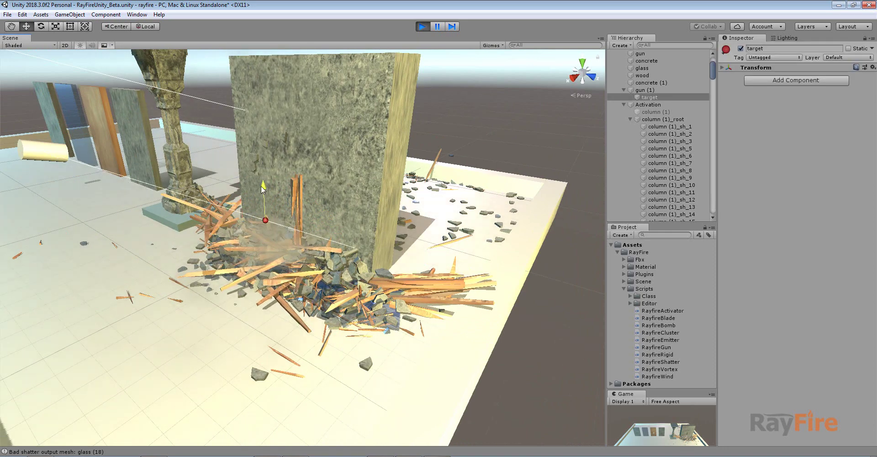
{"action": "left_click_drag", "start_coordinate": [228, 159], "coordinate": [316, 192], "text": "alt"}
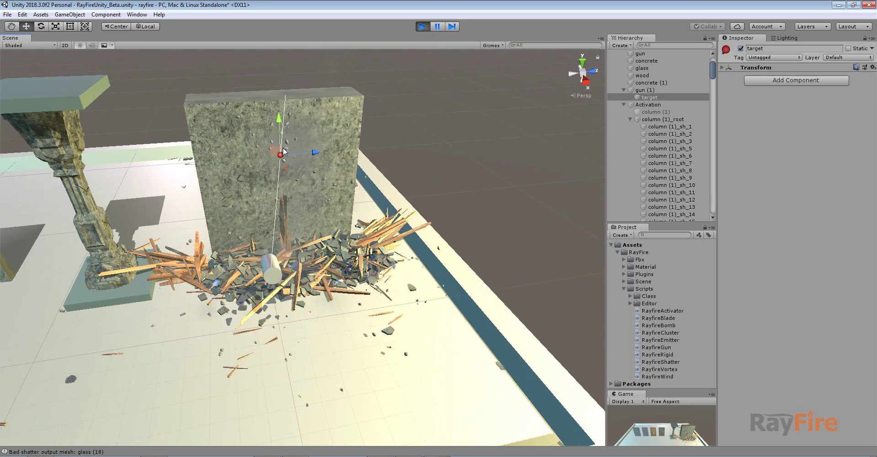